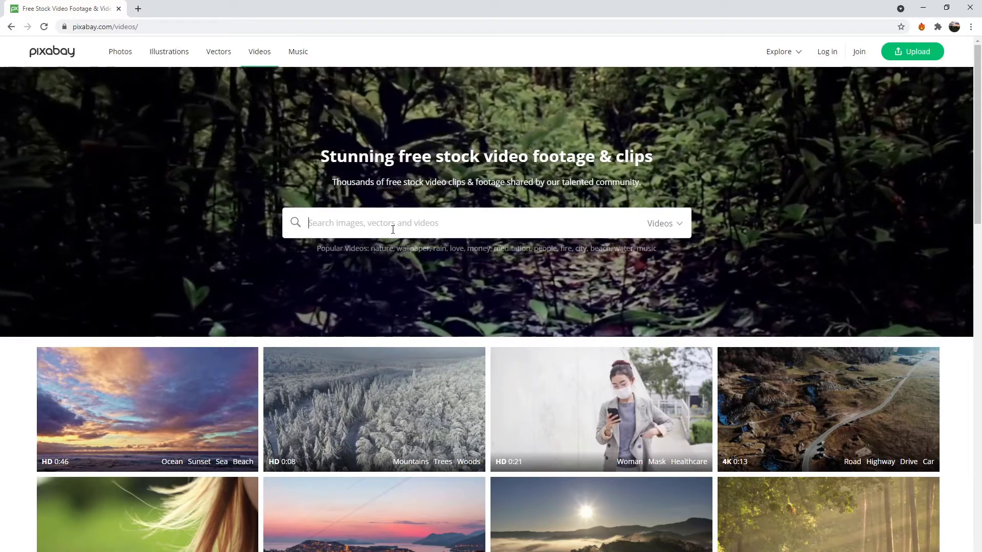
# Step: Search Pixabay videos for 'green screen' and browse the results
pyautogui.click(345, 211)
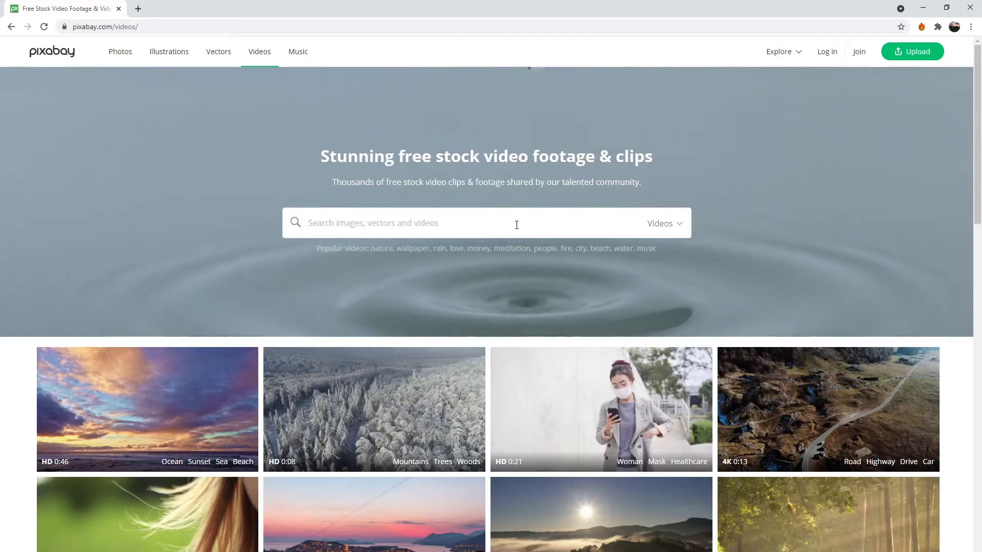
pyautogui.write('green screen')
pyautogui.press('Return')
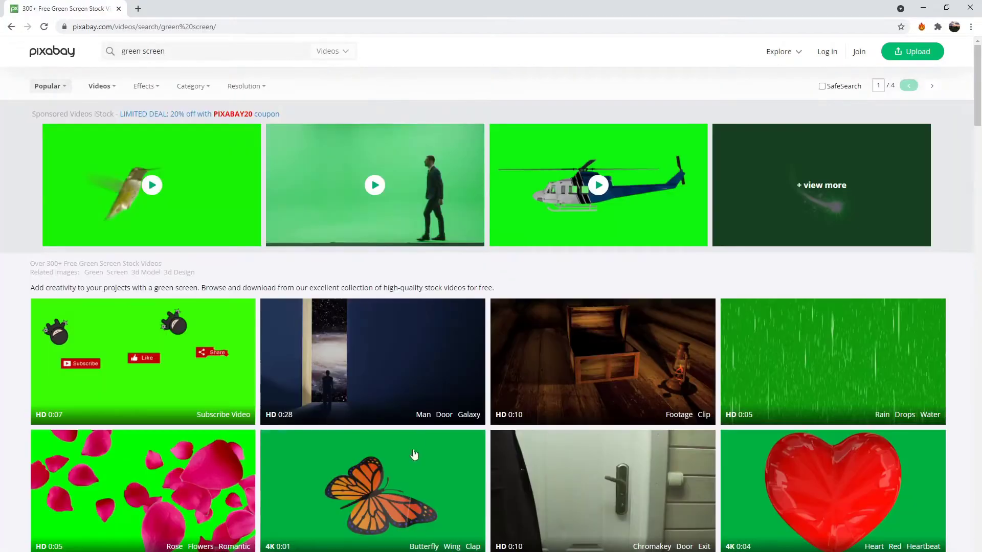
pyautogui.scroll(-3, 406, 395)
pyautogui.scroll(-3, 408, 400)
pyautogui.scroll(-5, 407, 400)
pyautogui.scroll(-2, 406, 402)
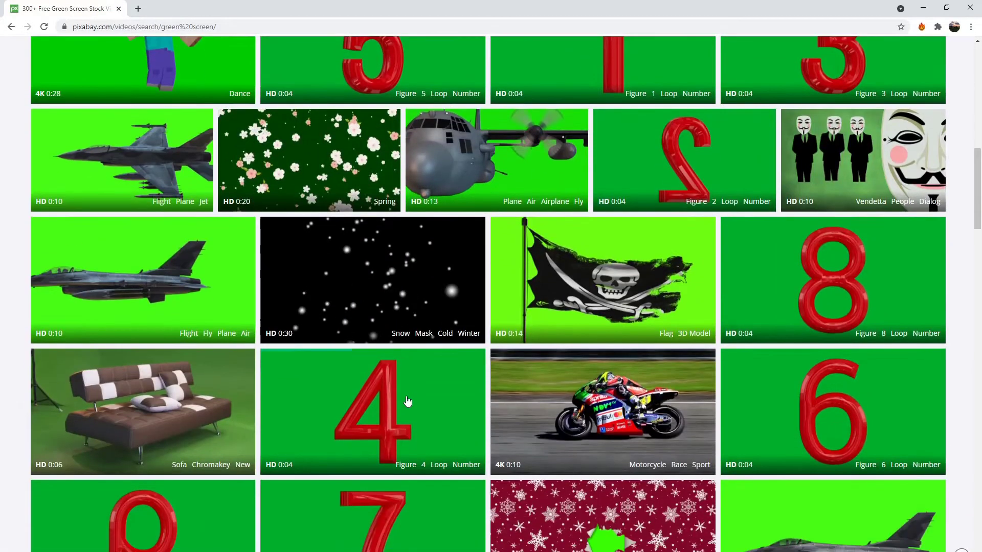
pyautogui.scroll(-2, 406, 401)
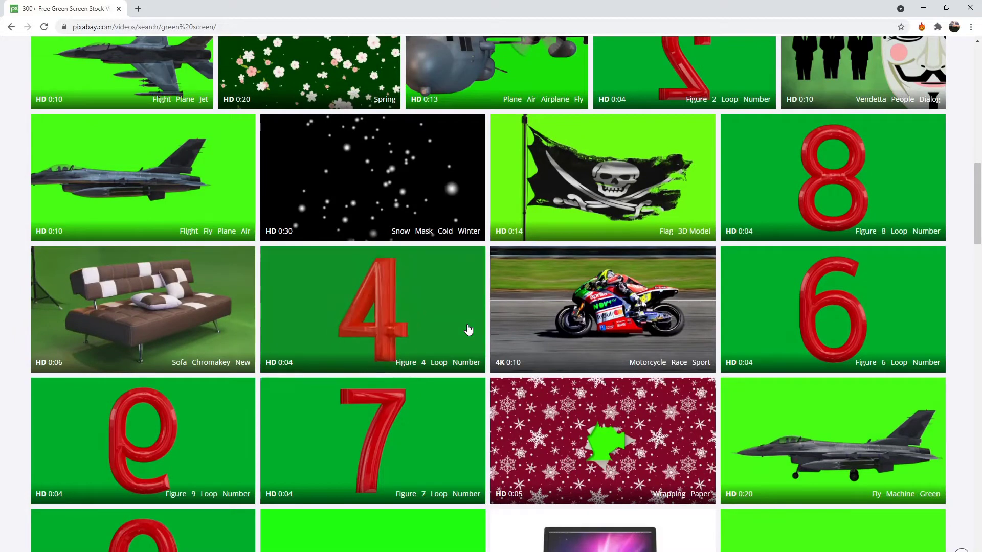
pyautogui.scroll(8, 466, 330)
pyautogui.scroll(3, 460, 322)
pyautogui.scroll(3, 460, 322)
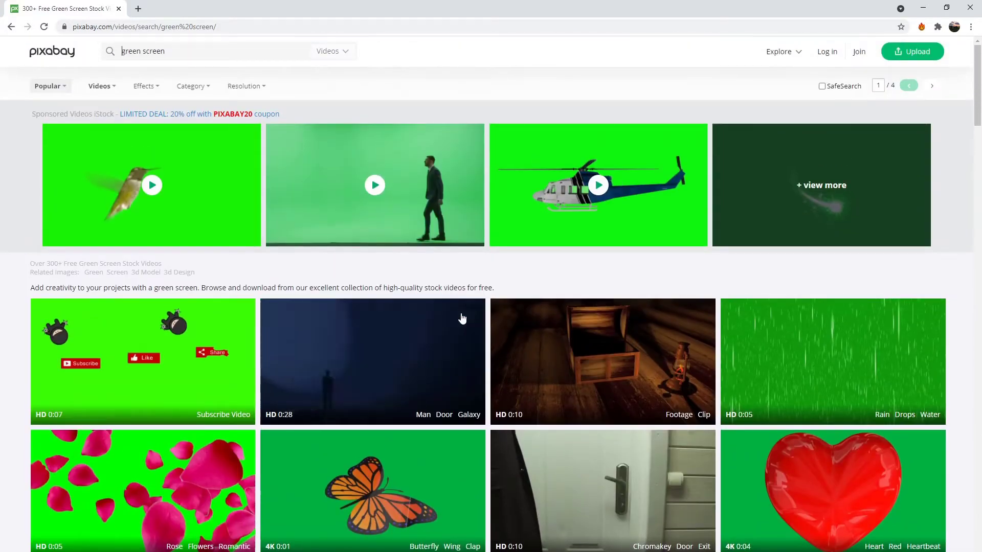
# Step: Replace the search query with 'subscribe' and run the search
pyautogui.hotkey('ctrl', 'a')
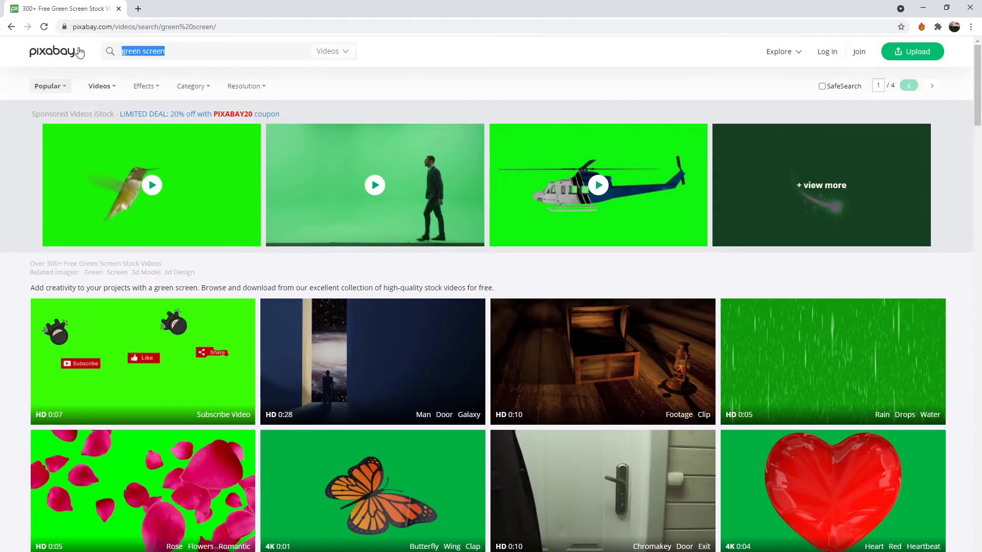
pyautogui.write('subscribe')
pyautogui.press('Return')
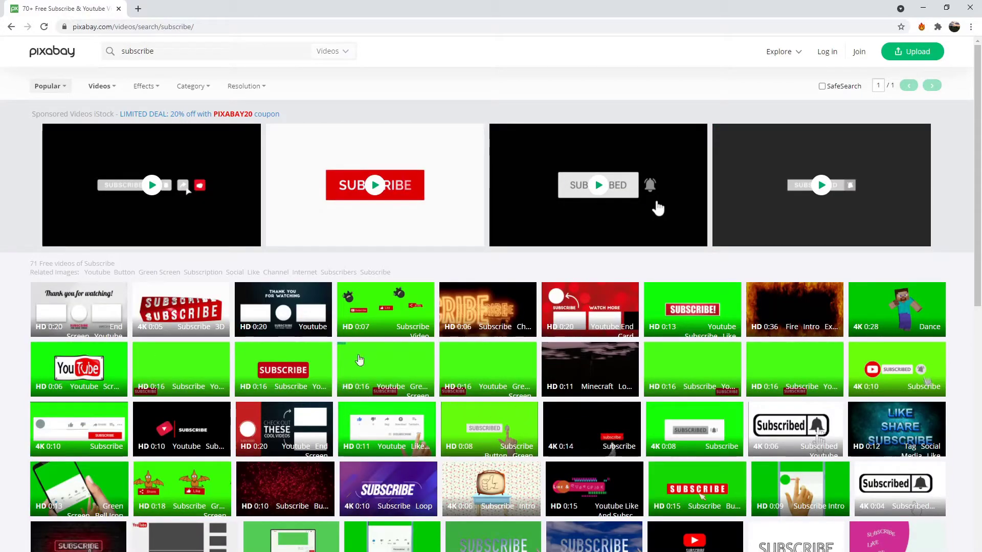
# Step: Open the green-screen subscribe button clip's page and show its free download options
pyautogui.click(383, 369)
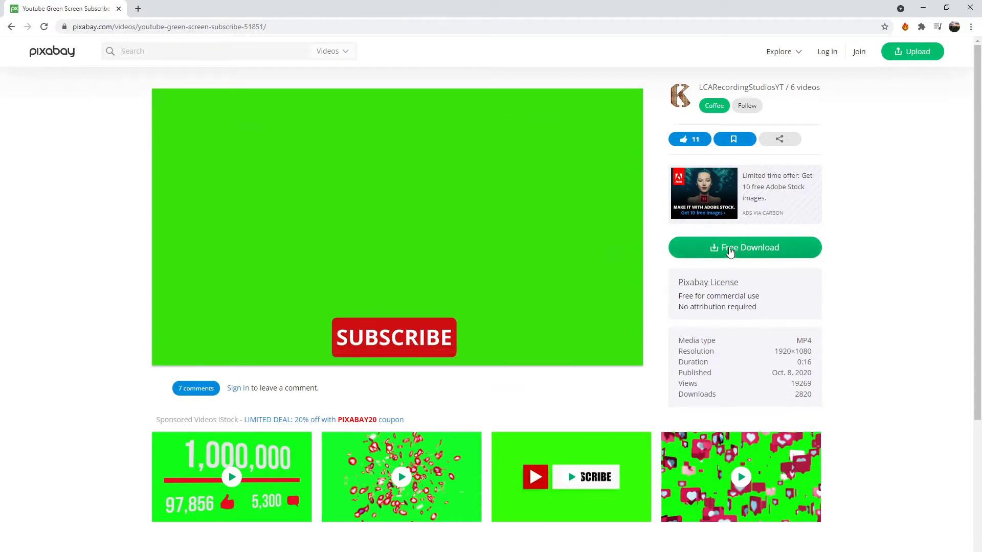
pyautogui.click(731, 250)
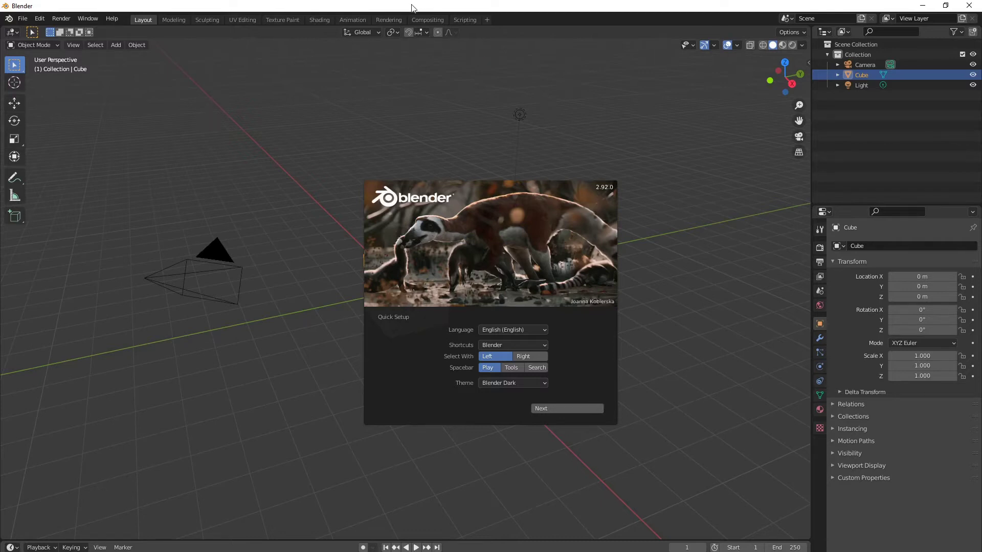
# Step: Dismiss the splash, switch to the Compositing workspace and enable Use Nodes
pyautogui.click(457, 85)
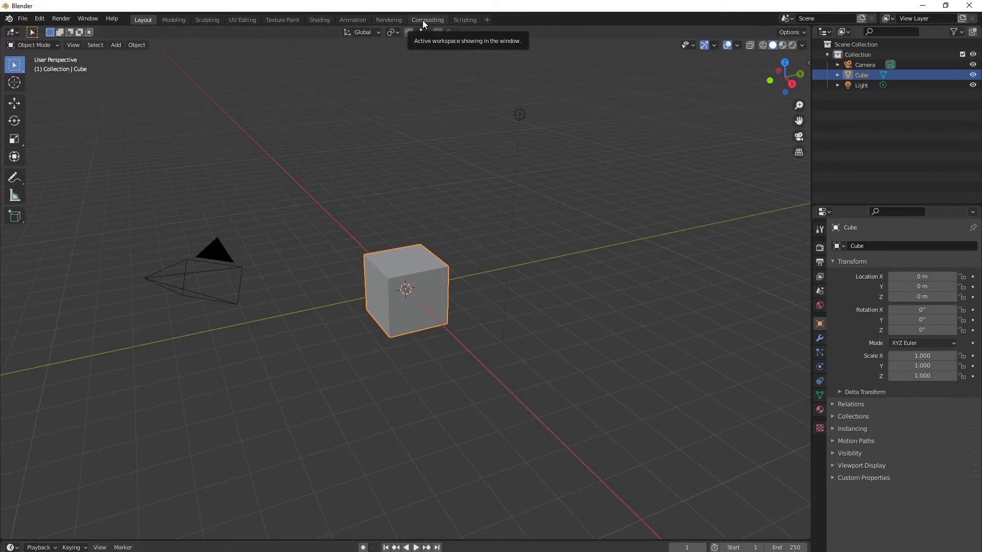
pyautogui.click(422, 20)
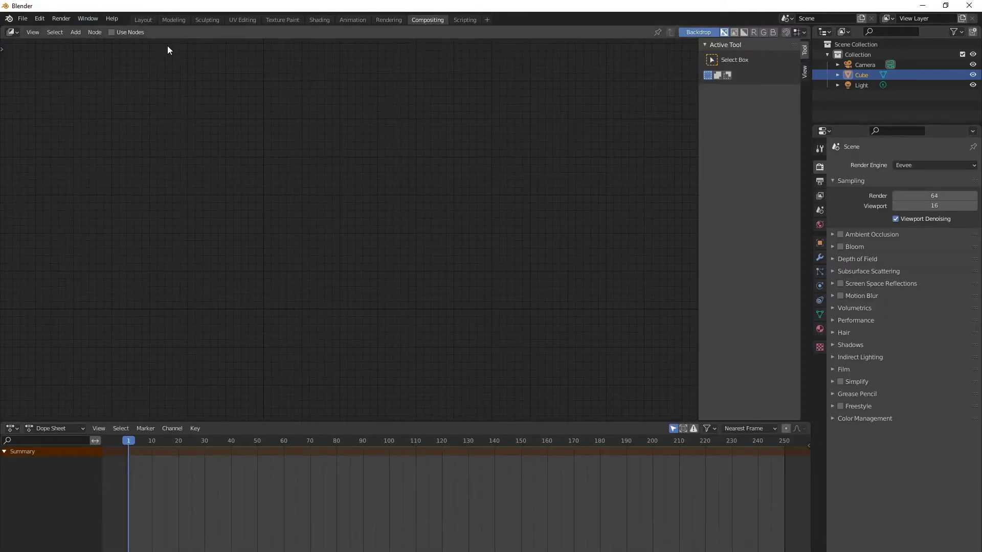
pyautogui.click(111, 31)
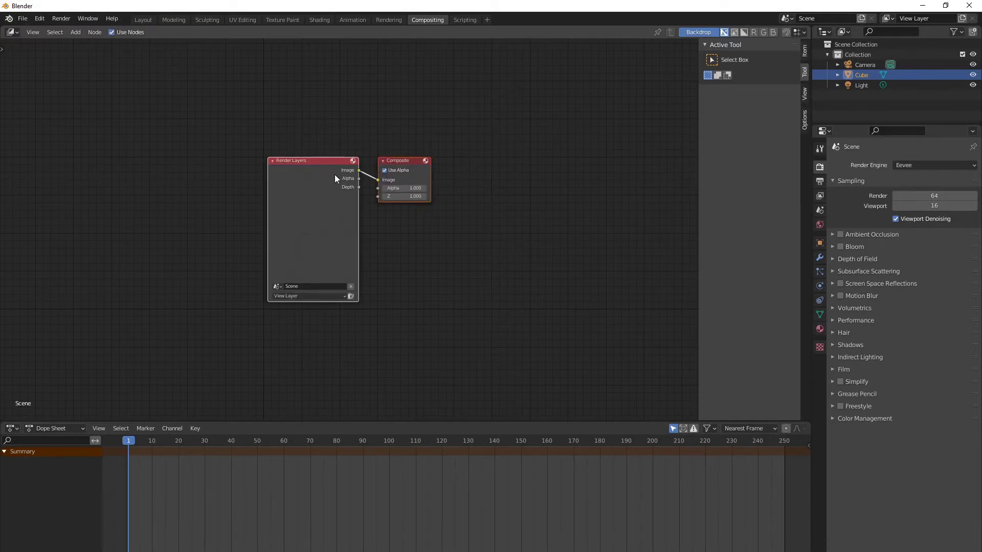
# Step: Disconnect and delete the Render Layers node, moving Composite to the upper right
pyautogui.click(399, 163)
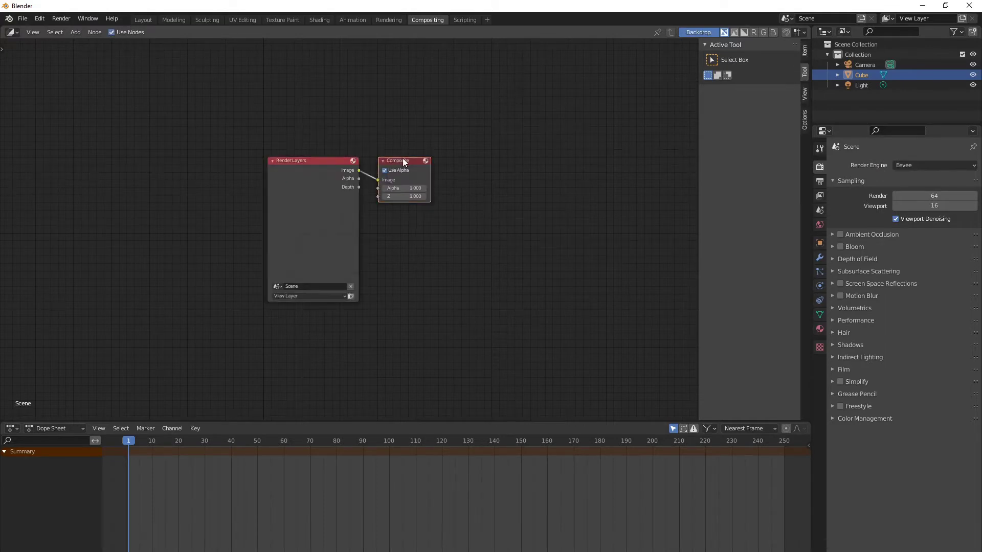
pyautogui.moveTo(403, 158); pyautogui.dragTo(432, 165)
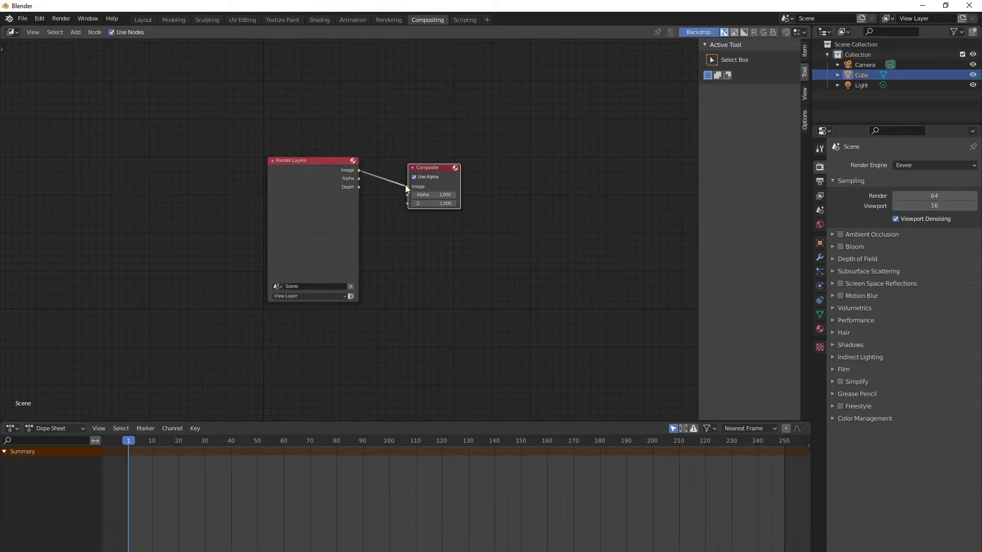
pyautogui.moveTo(405, 185); pyautogui.dragTo(383, 186)
pyautogui.click(291, 162)
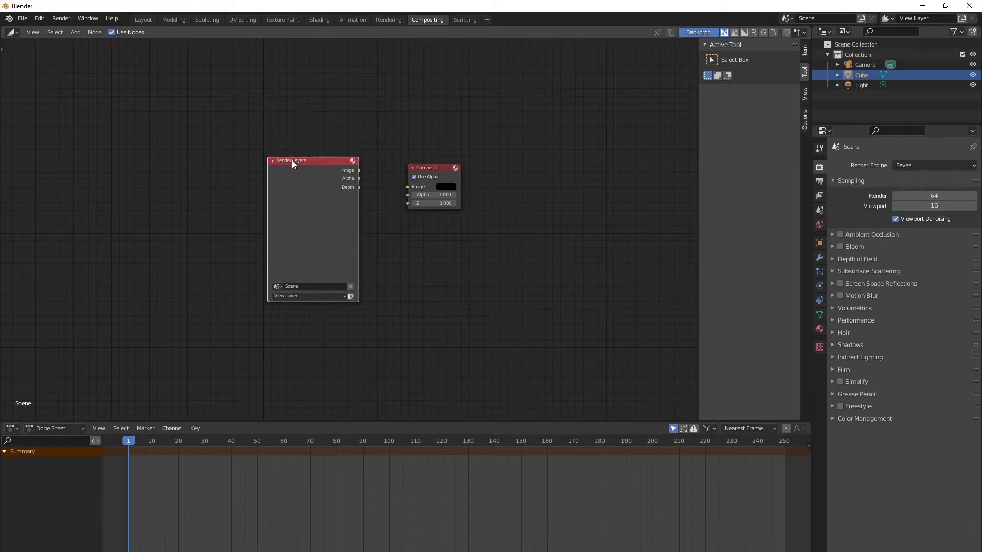
pyautogui.press('Delete')
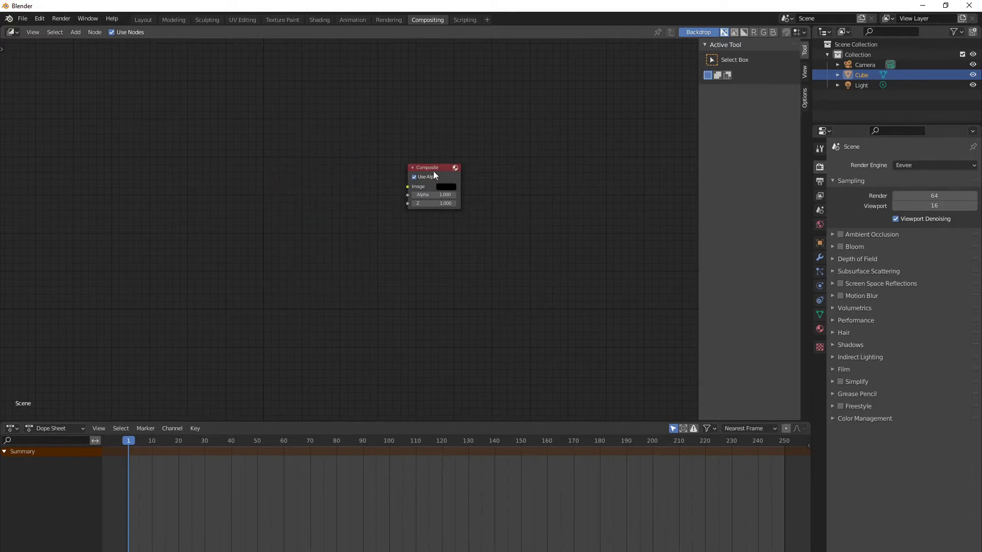
pyautogui.moveTo(428, 166); pyautogui.dragTo(641, 129)
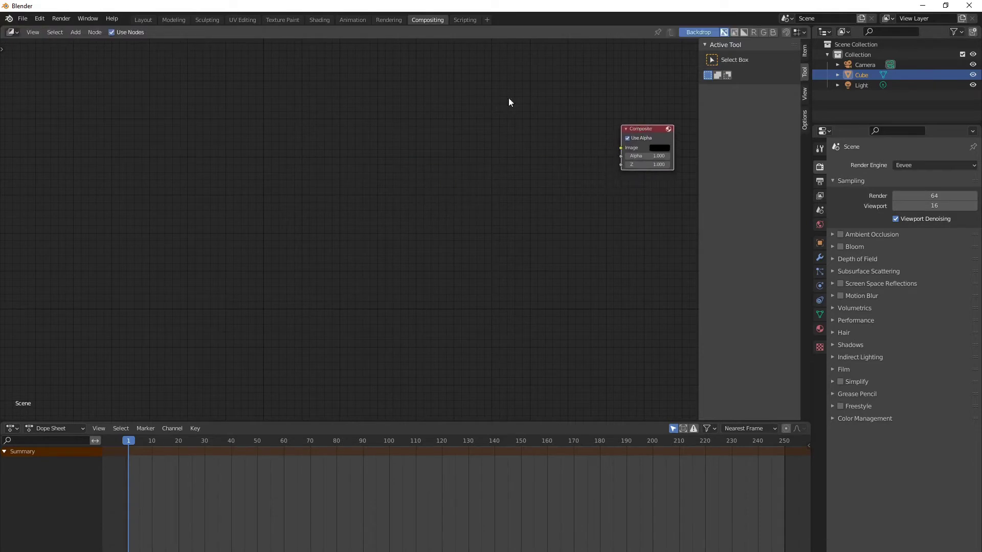
pyautogui.click(72, 33)
pyautogui.moveTo(90, 59)
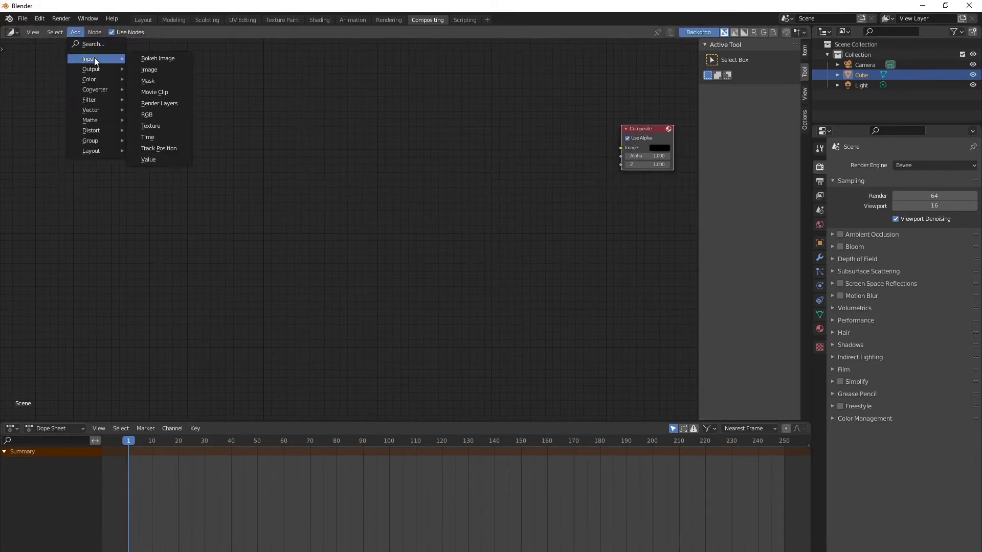
# Step: Add a Movie Clip node at upper left loaded with 'Subscribe Button - 22841.mp4'
pyautogui.click(163, 96)
pyautogui.click(48, 102)
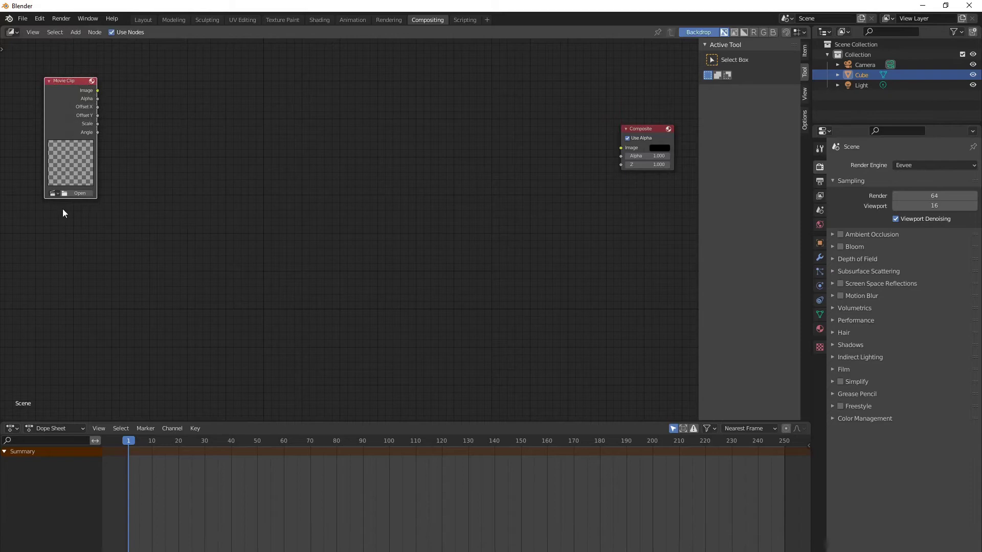
pyautogui.click(84, 193)
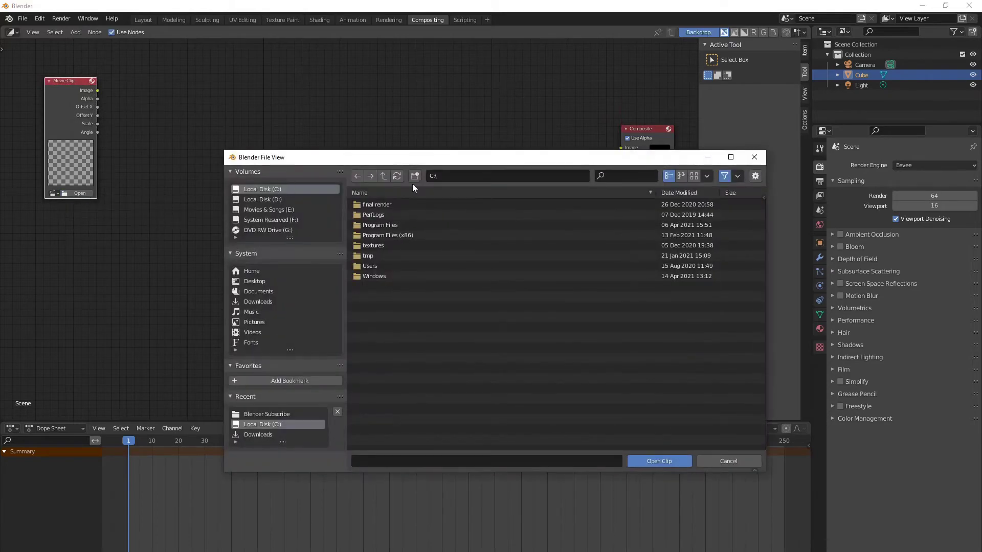
pyautogui.click(447, 173)
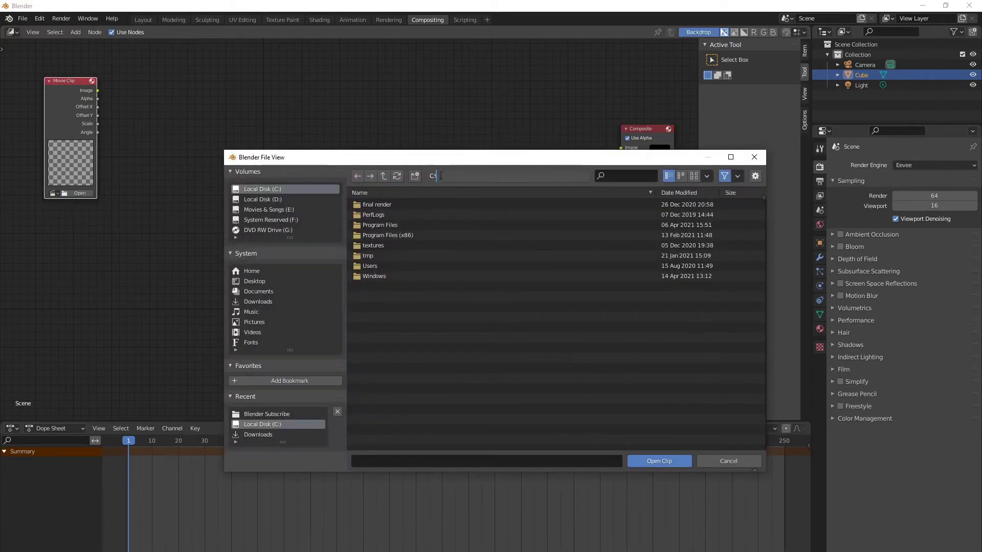
pyautogui.hotkey('ctrl', 'a')
pyautogui.write('E:\\My Youtube\\VFX Magic\\Row footage\\Blender Subscribe')
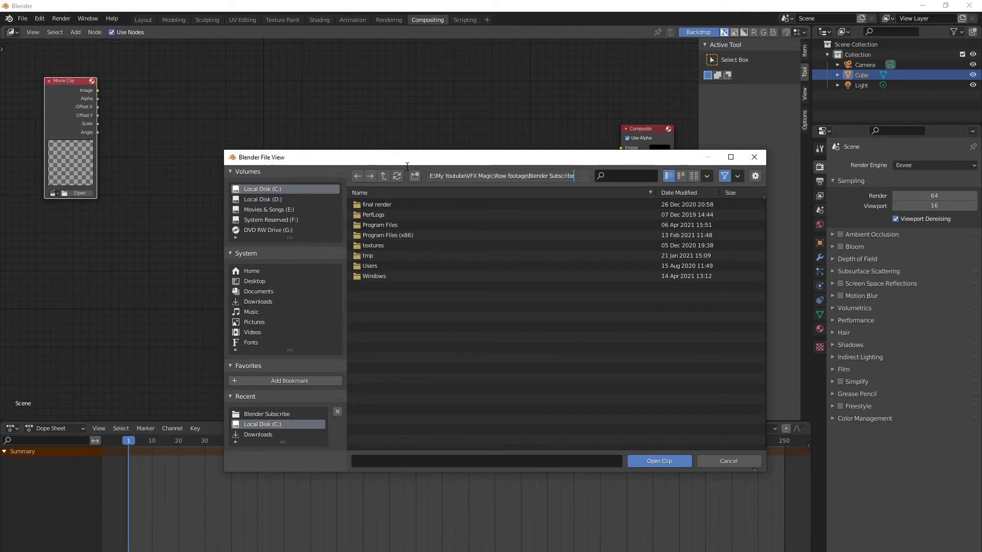
pyautogui.press('Return')
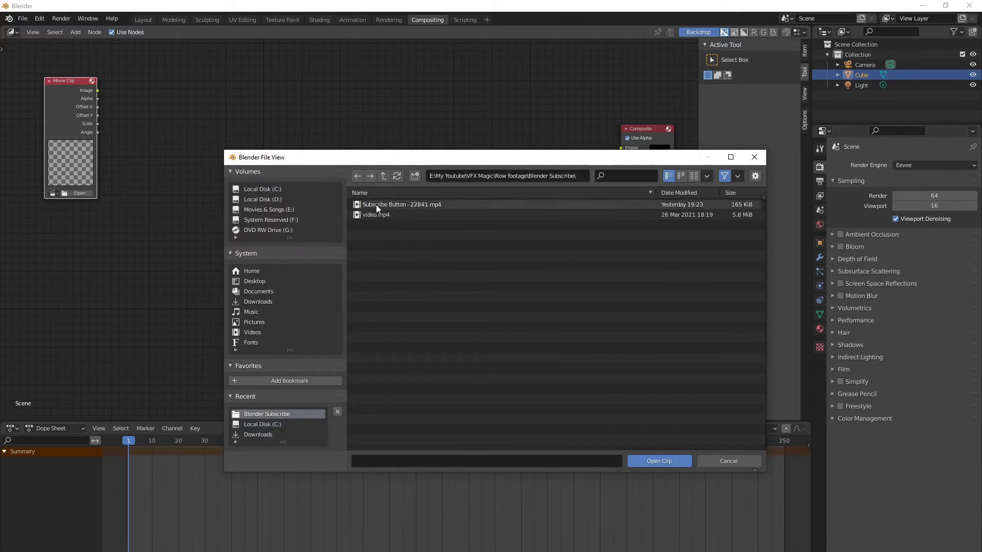
pyautogui.click(383, 217)
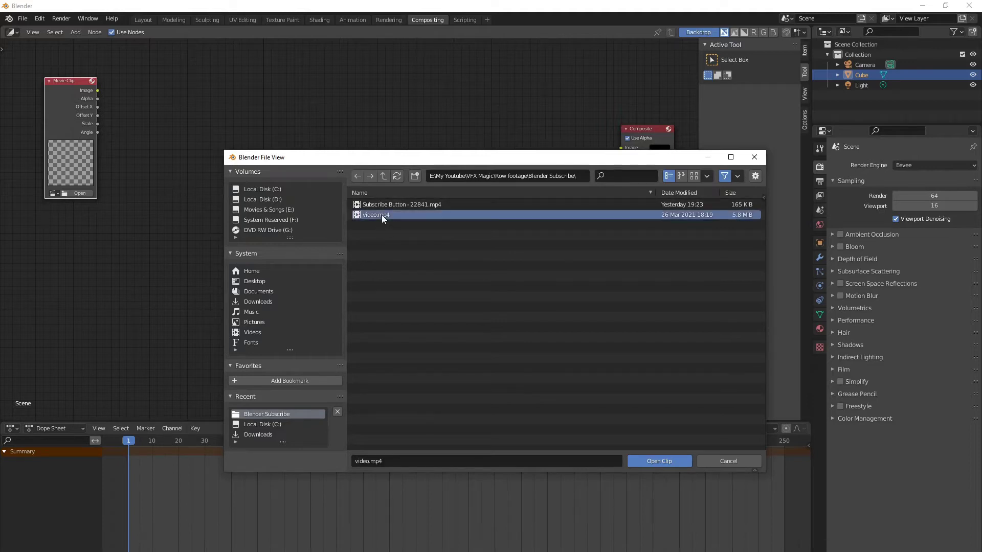
pyautogui.click(382, 205)
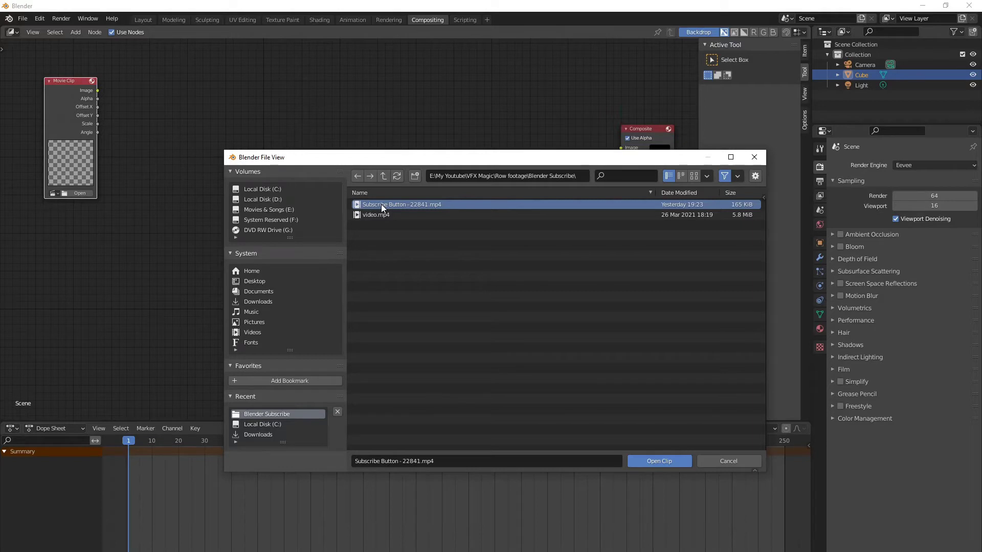
pyautogui.click(652, 462)
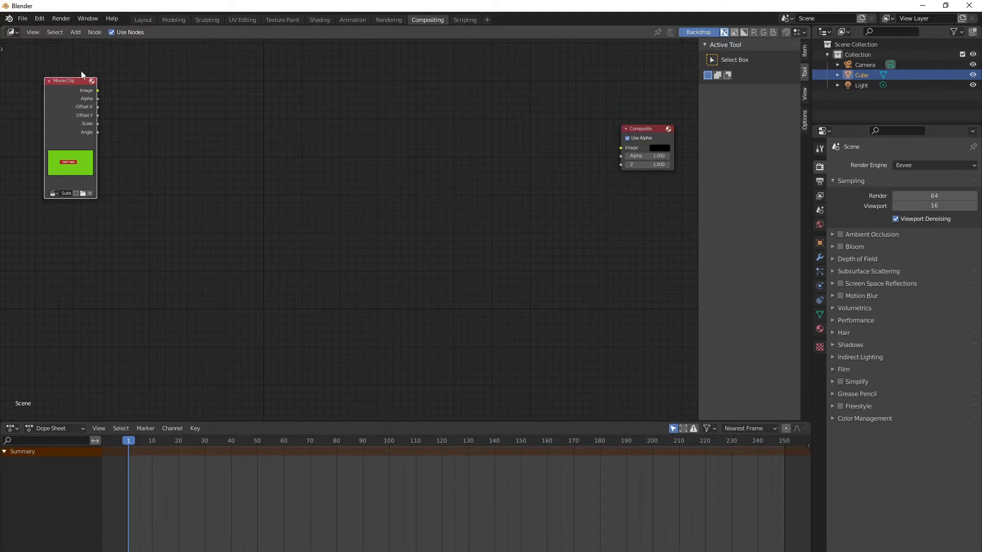
# Step: Add a Viewer node fed by the Movie Clip's Image output and go to frame 48
pyautogui.click(75, 32)
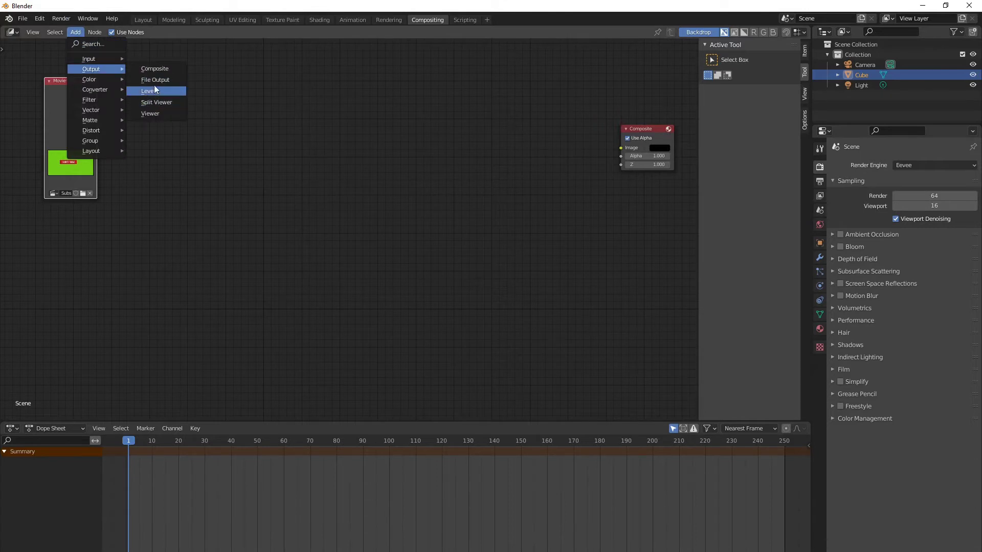
pyautogui.click(150, 114)
pyautogui.click(197, 91)
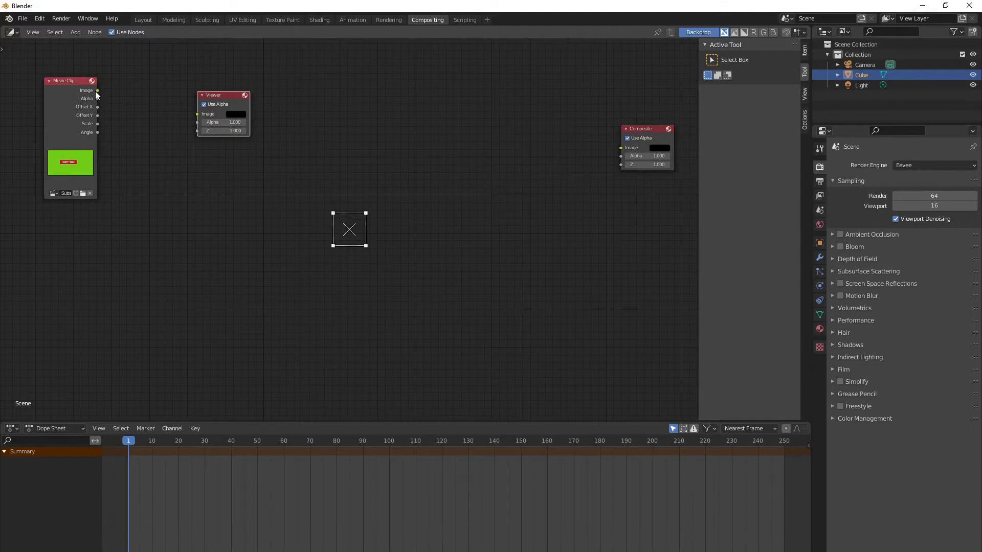
pyautogui.moveTo(96, 90); pyautogui.dragTo(198, 115)
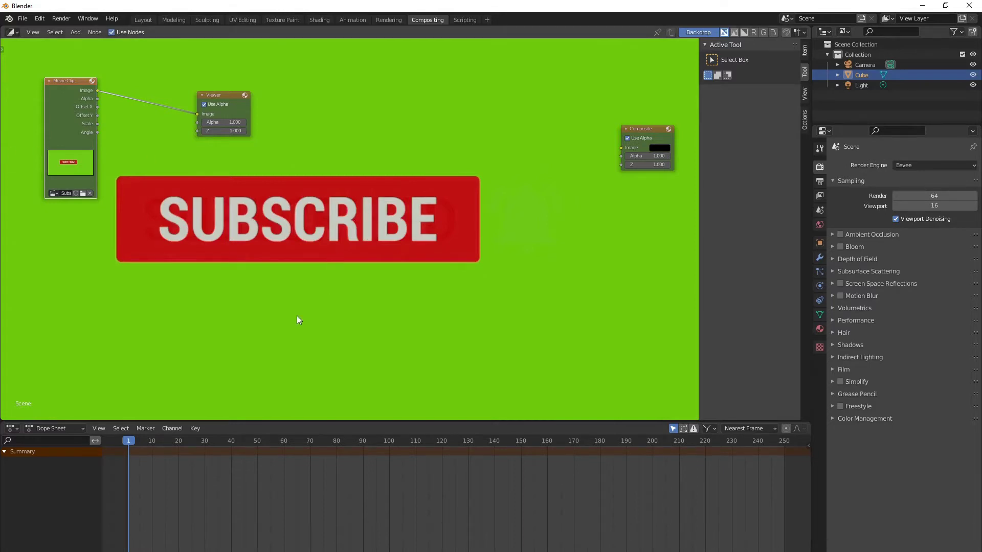
pyautogui.click(256, 442)
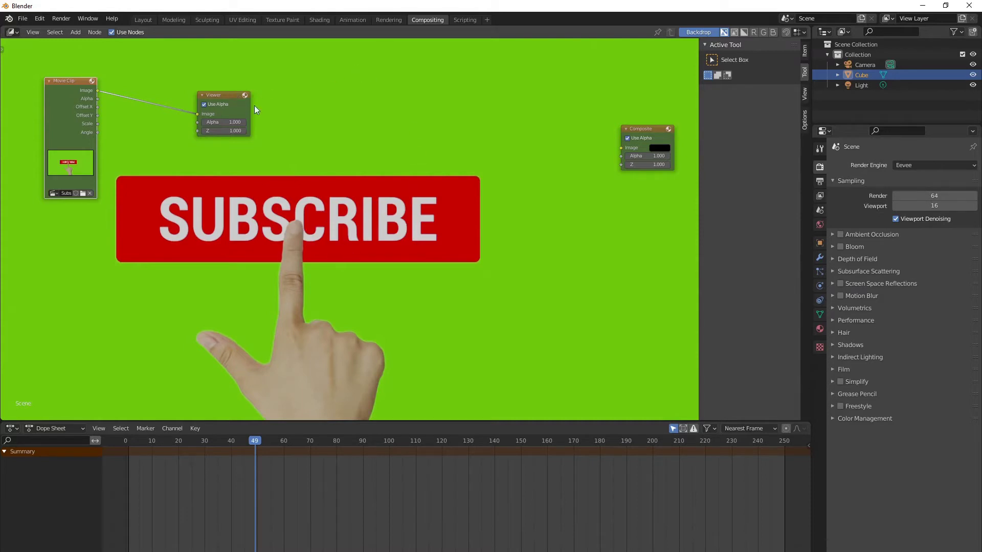
# Step: Move the Viewer up-right and resize the backdrop with V and Alt+V to fit
pyautogui.moveTo(219, 93); pyautogui.dragTo(272, 87)
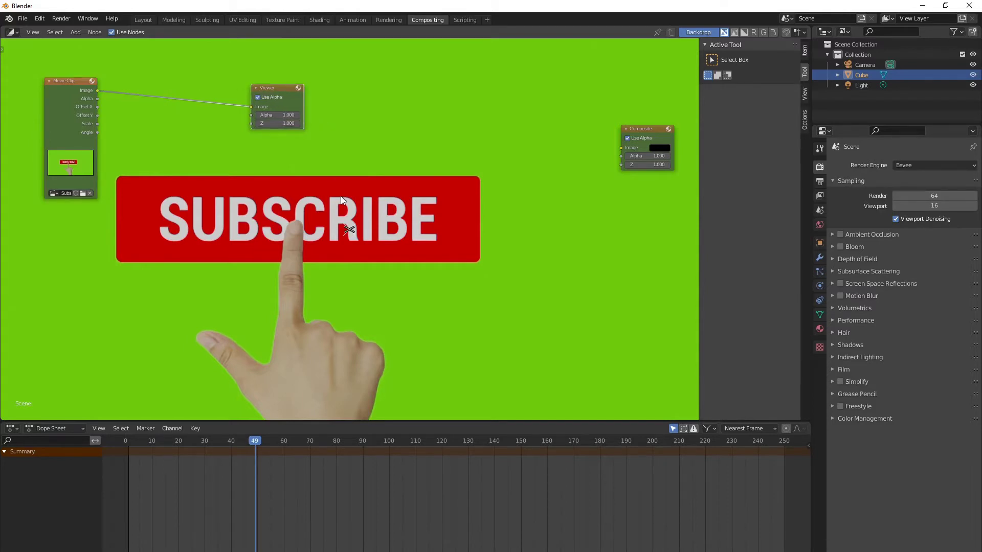
pyautogui.press('v')
pyautogui.press('v')
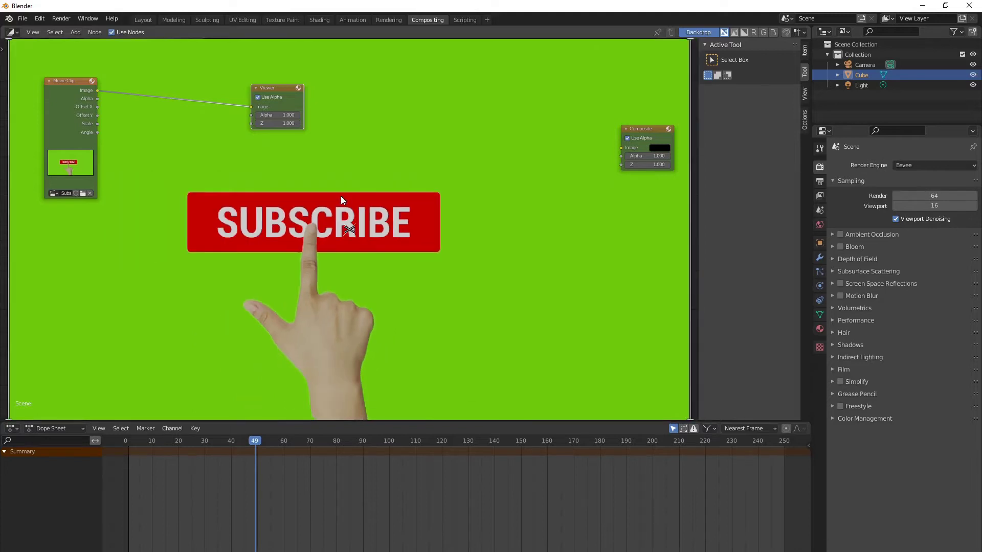
pyautogui.press('v')
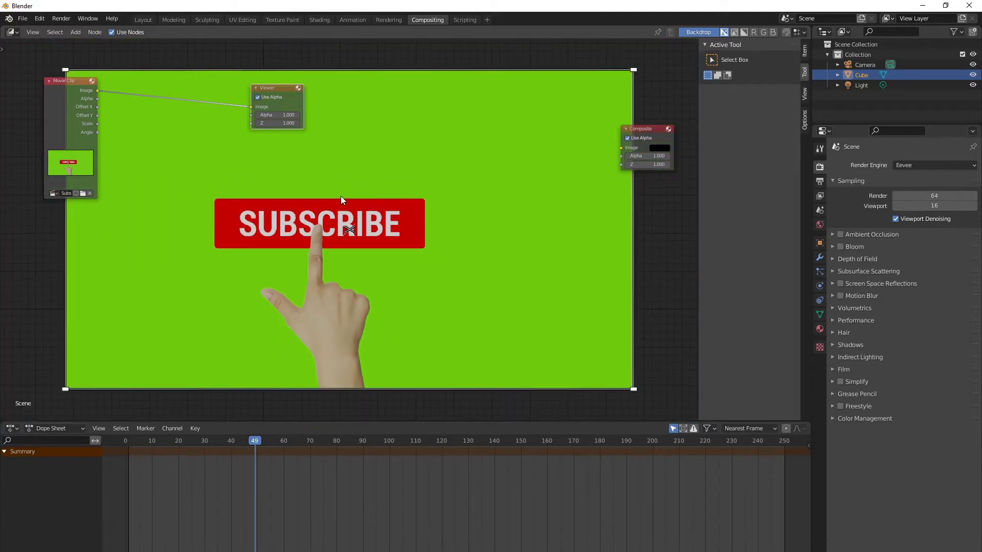
pyautogui.hotkey('alt', 'v')
pyautogui.hotkey('alt', 'v')
# Step: Check the 1920 × 1080 px, 100% resolution in Output Properties and deselect the Viewer
pyautogui.click(819, 182)
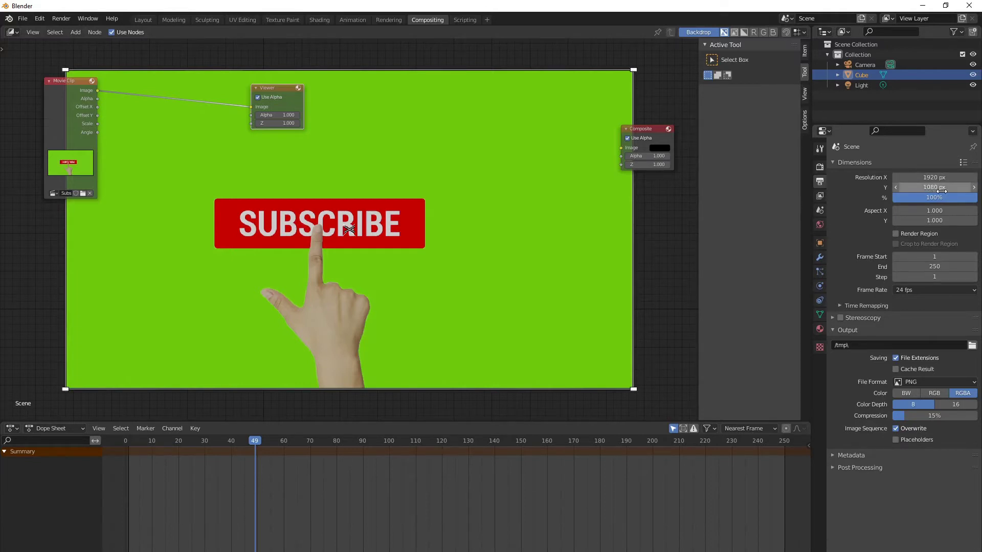
pyautogui.click(513, 201)
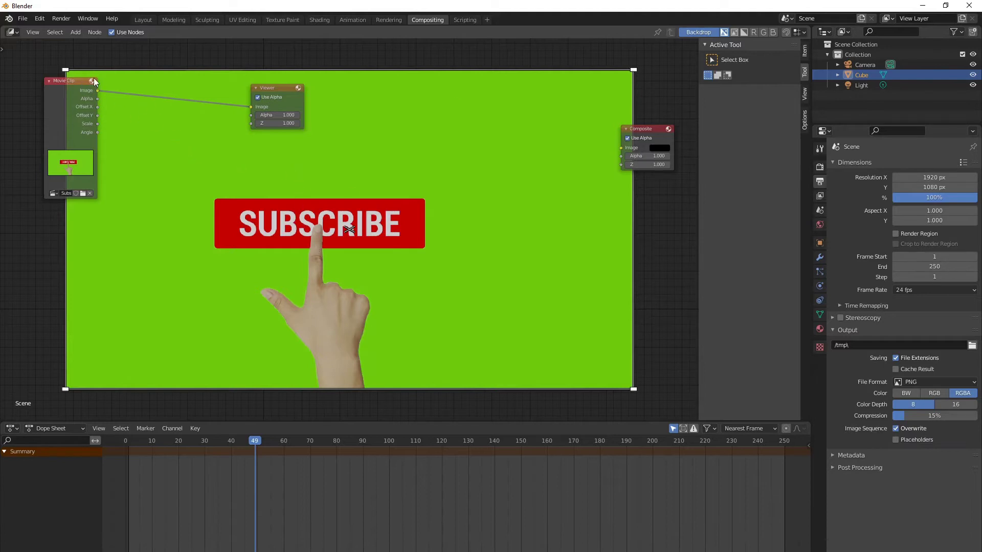
pyautogui.click(71, 32)
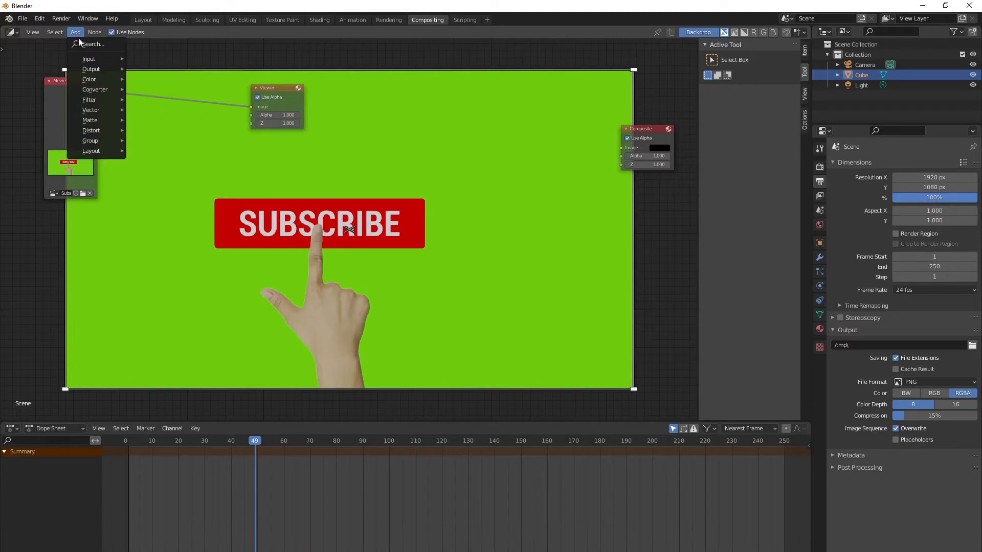
pyautogui.moveTo(91, 119)
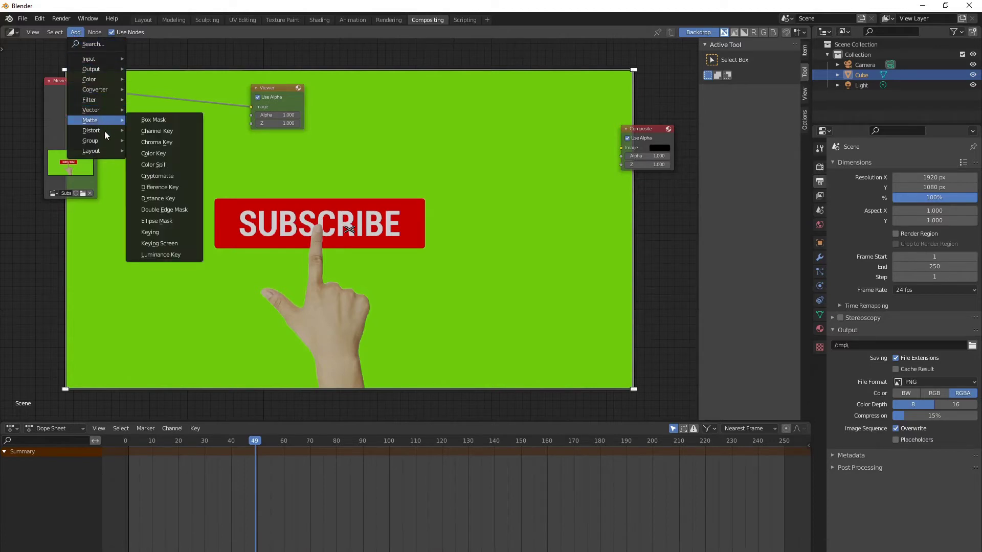
pyautogui.press('Escape')
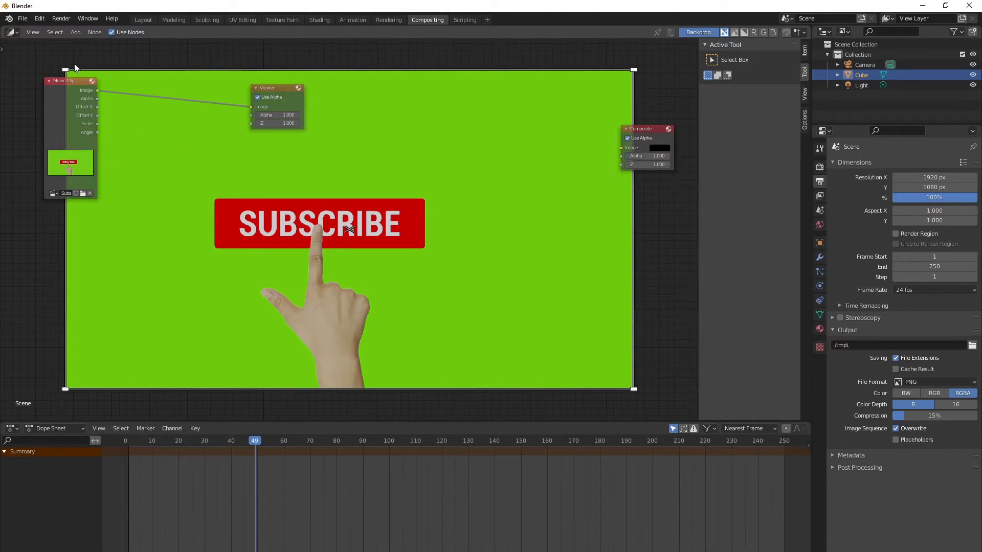
pyautogui.click(75, 32)
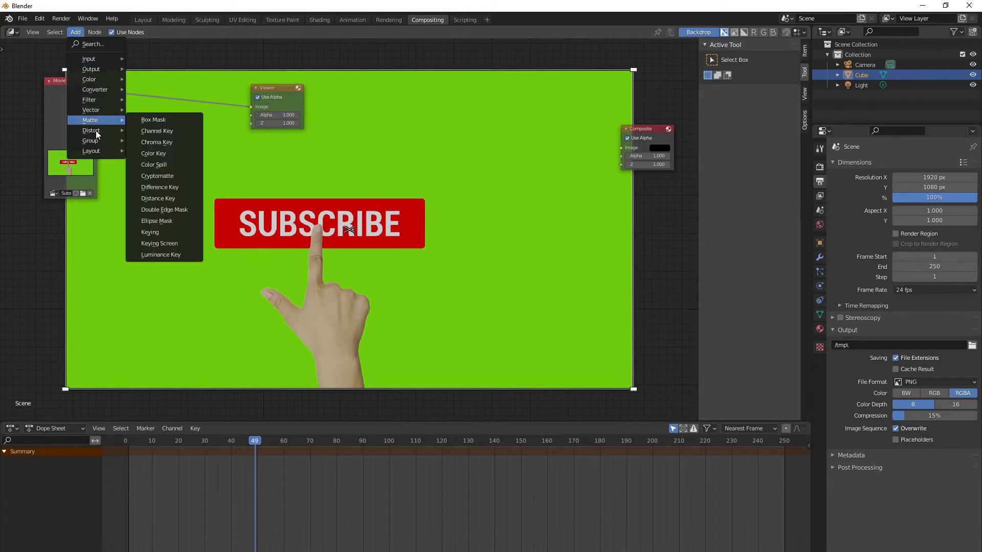
pyautogui.moveTo(90, 130)
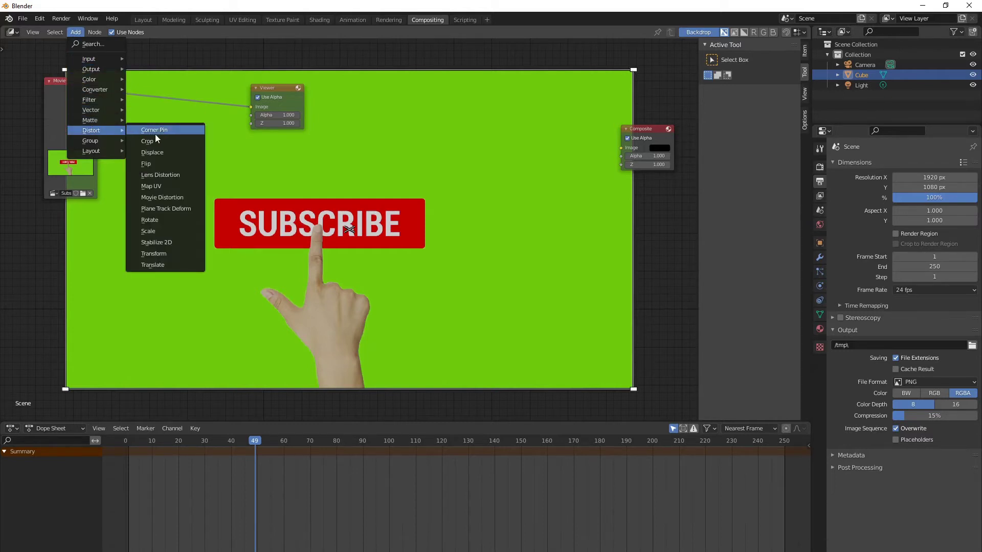
pyautogui.click(169, 228)
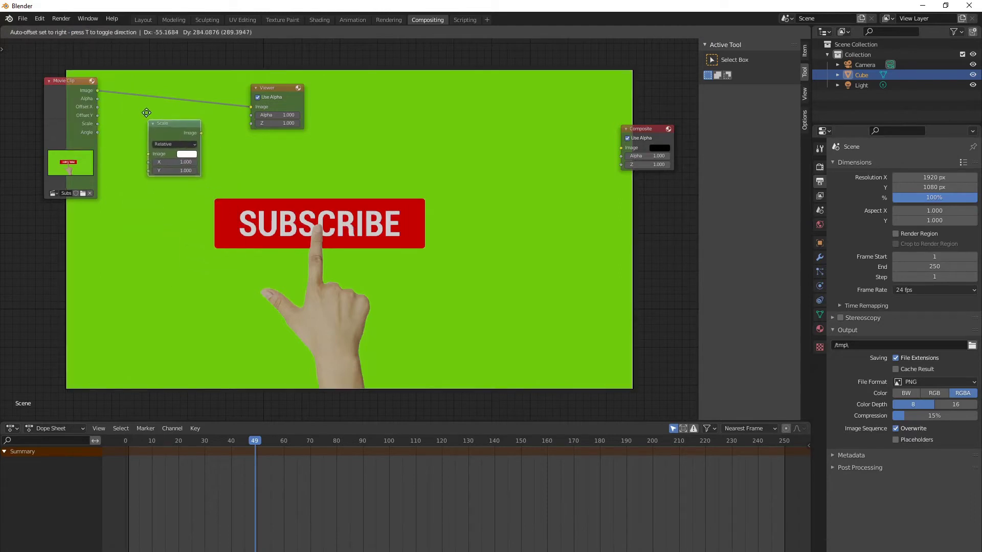
pyautogui.click(139, 86)
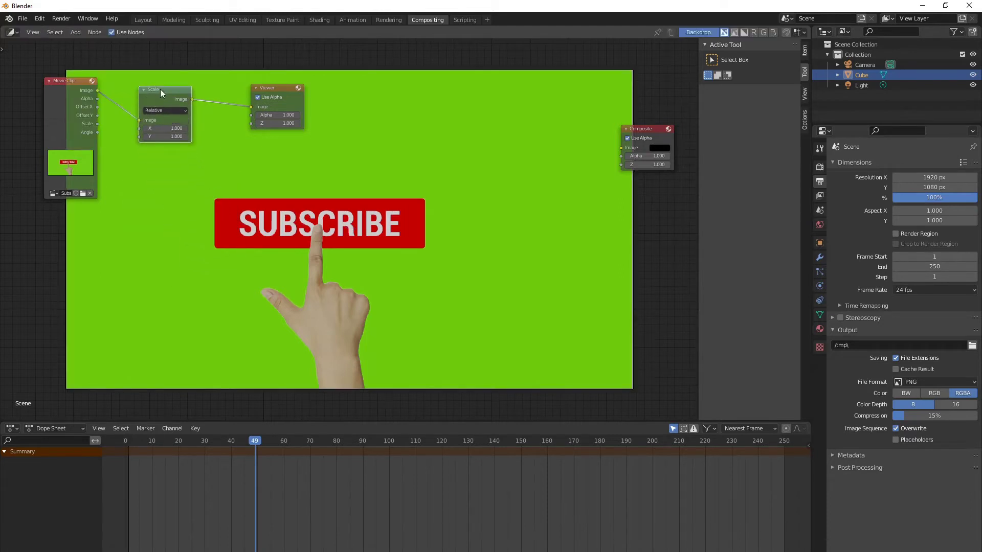
pyautogui.moveTo(160, 89); pyautogui.dragTo(158, 86)
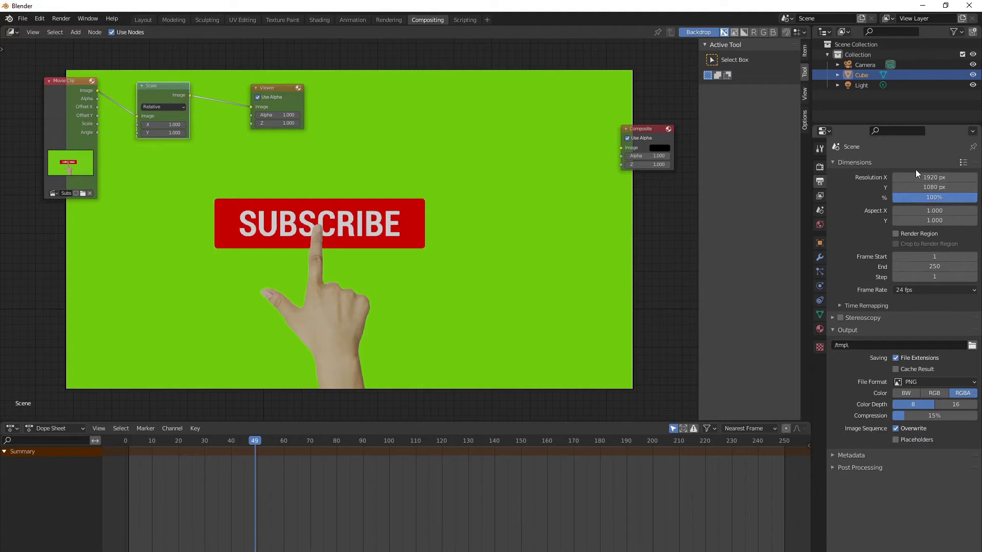
pyautogui.click(165, 108)
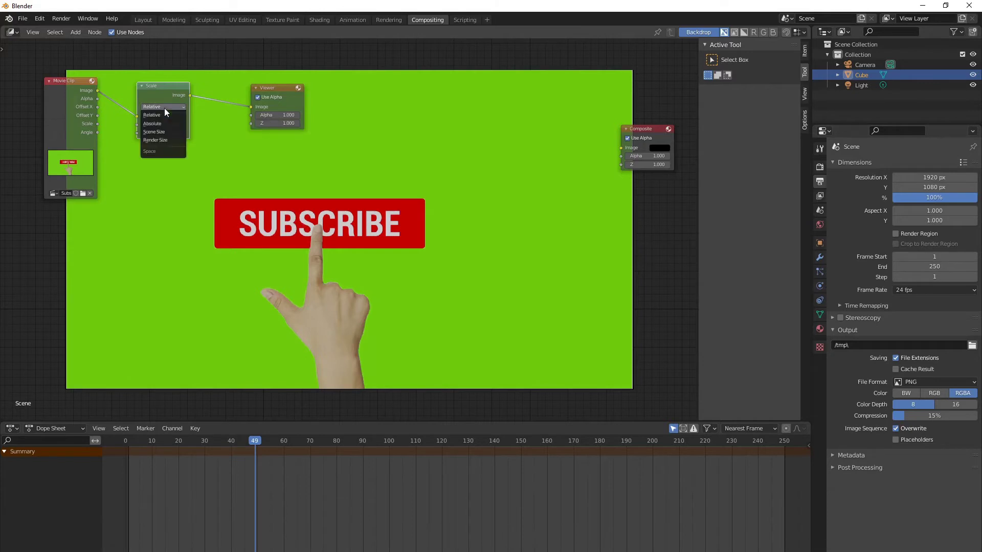
pyautogui.click(168, 139)
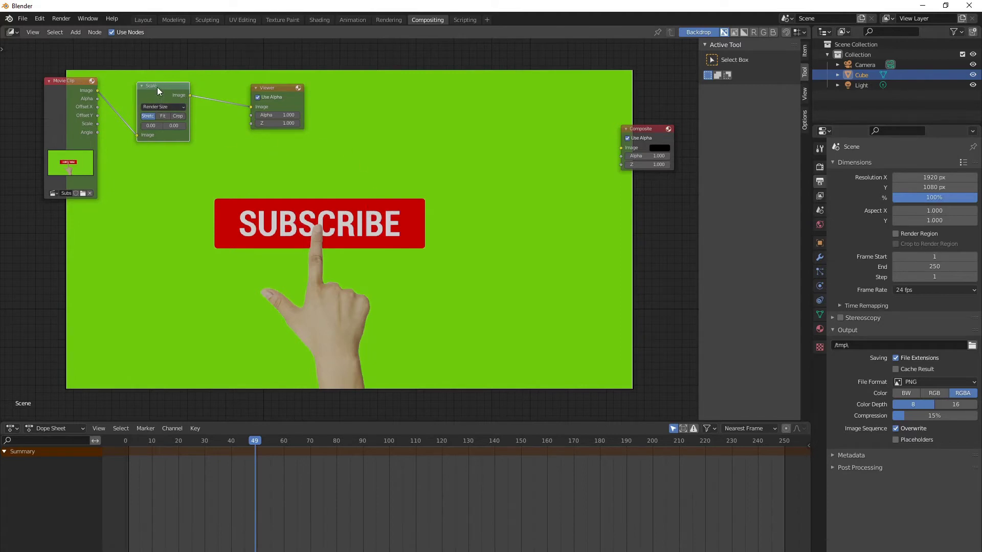
pyautogui.moveTo(156, 85); pyautogui.dragTo(153, 85)
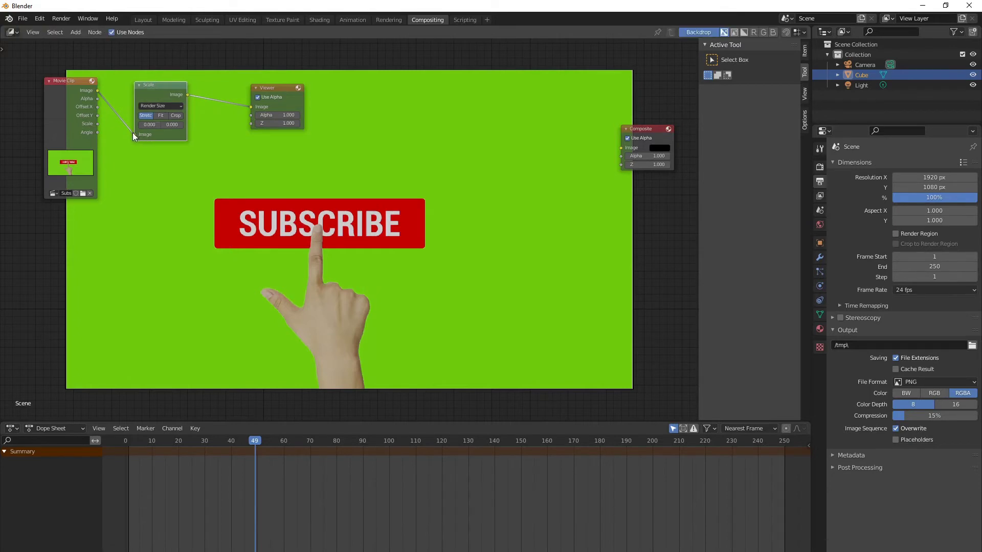
pyautogui.press('x')
pyautogui.moveTo(97, 91)
pyautogui.mouseDown()
pyautogui.moveTo(265, 97)
pyautogui.moveTo(250, 106)
pyautogui.moveTo(294, 91)
pyautogui.mouseUp()
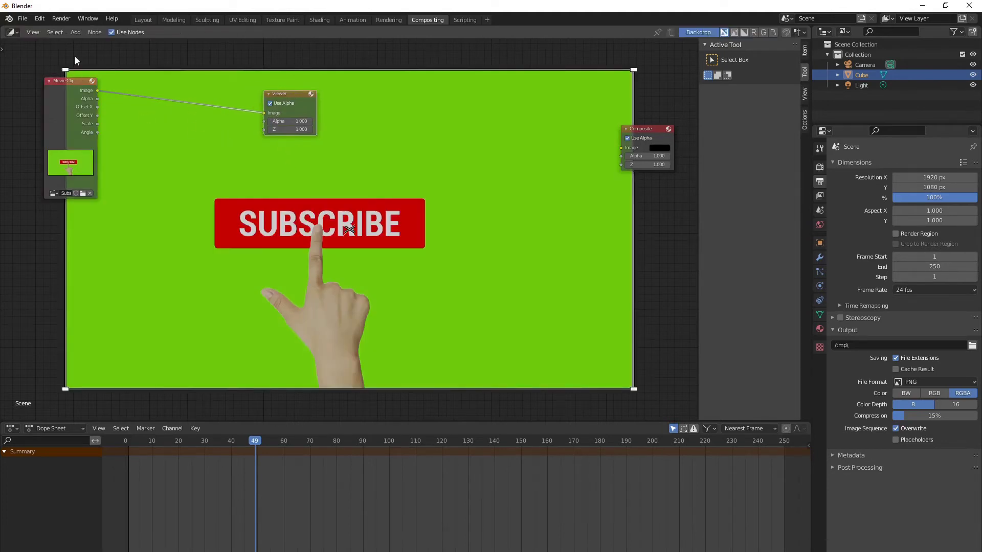
pyautogui.click(78, 32)
pyautogui.moveTo(92, 120)
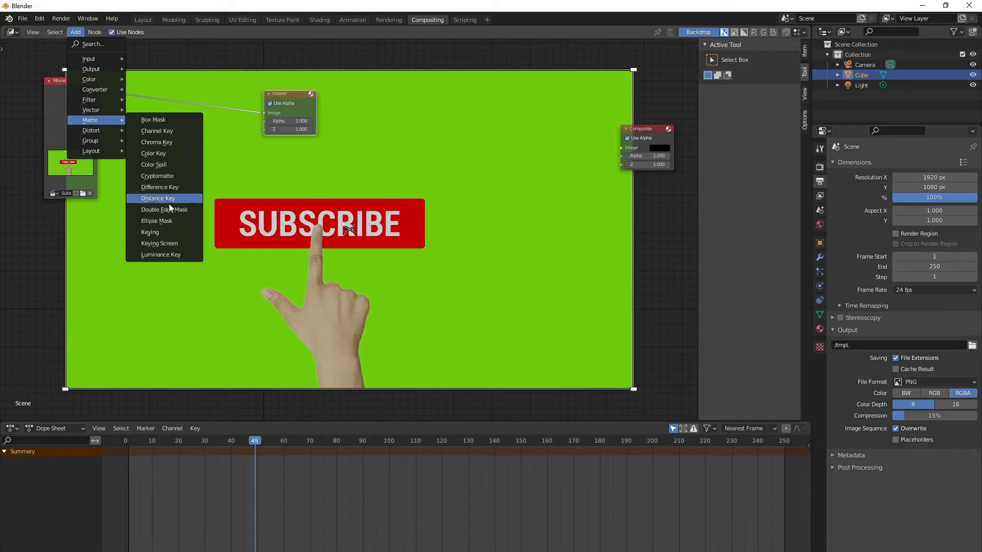
# Step: Insert a Keying node onto the link between Movie Clip and Viewer
pyautogui.click(171, 232)
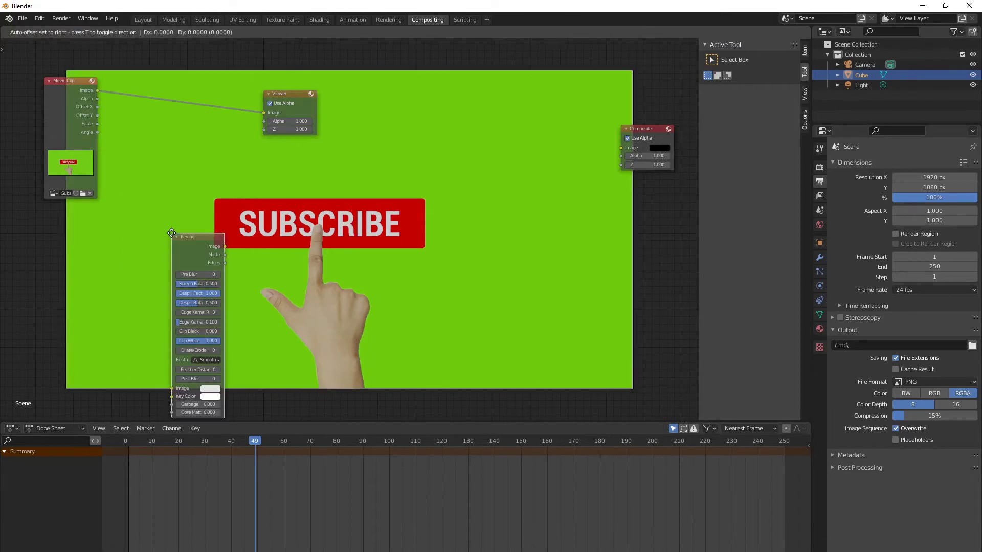
pyautogui.click(149, 66)
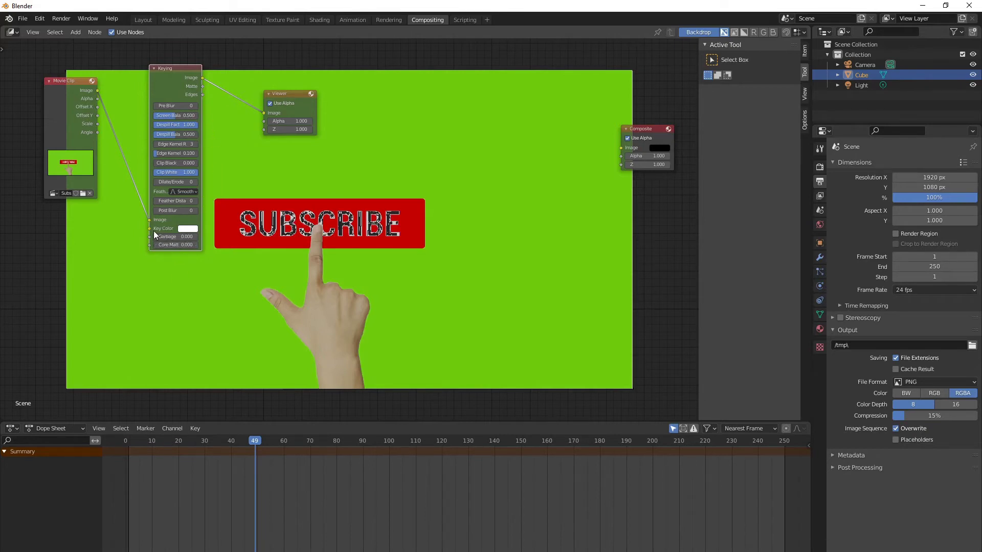
pyautogui.click(184, 229)
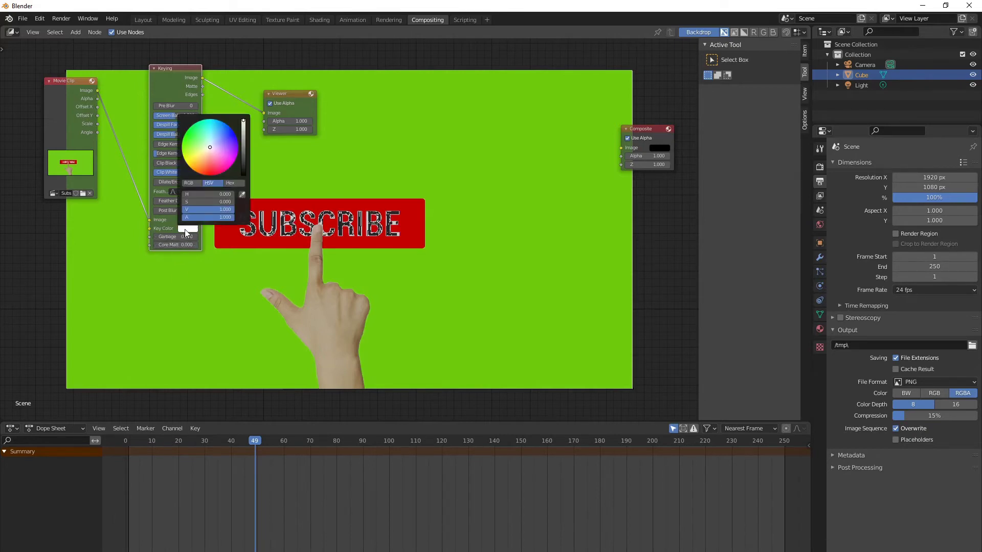
# Step: Eyedrop the green screen background as the Keying node's key colour
pyautogui.click(240, 196)
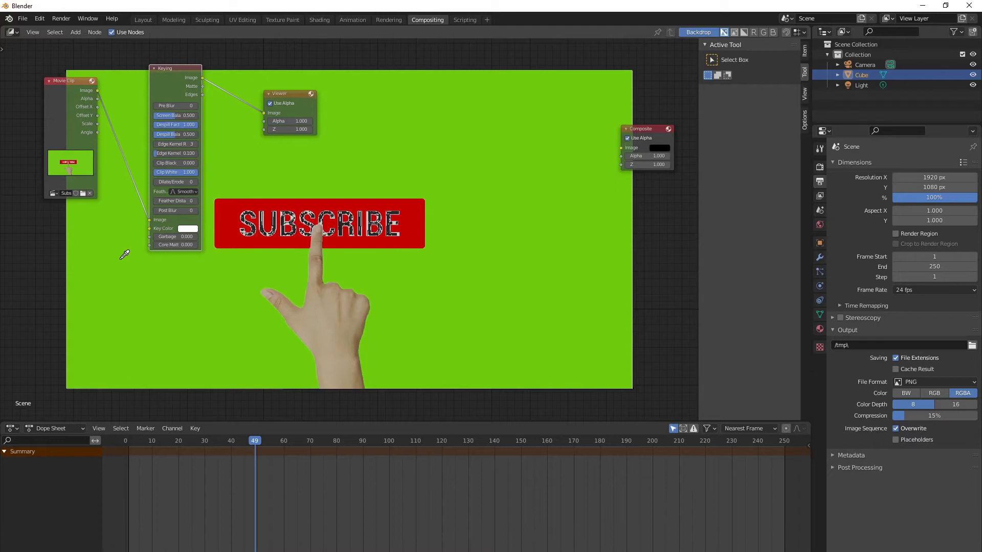
pyautogui.click(121, 258)
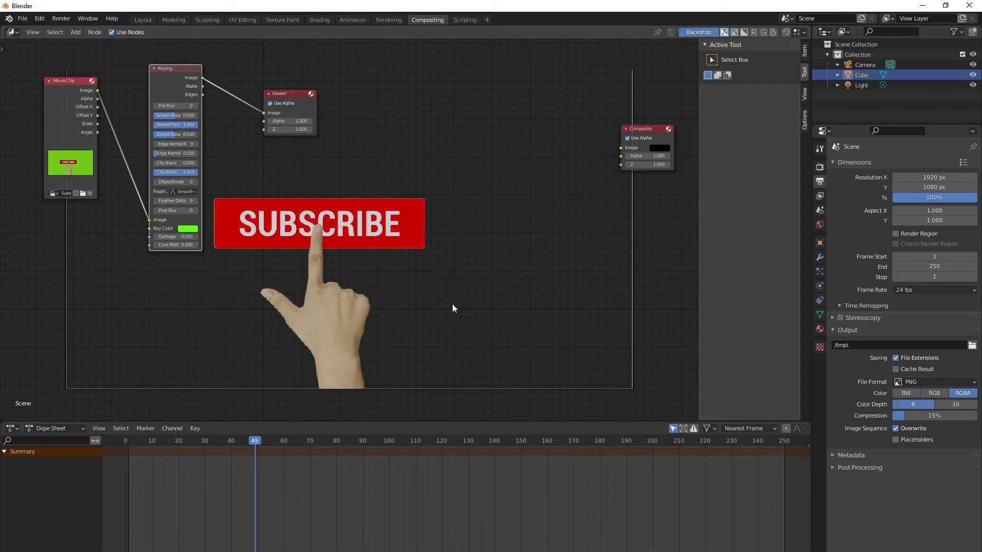
# Step: Add a second Movie Clip node below the first, loaded with video.mp4 from the footage folder
pyautogui.click(75, 32)
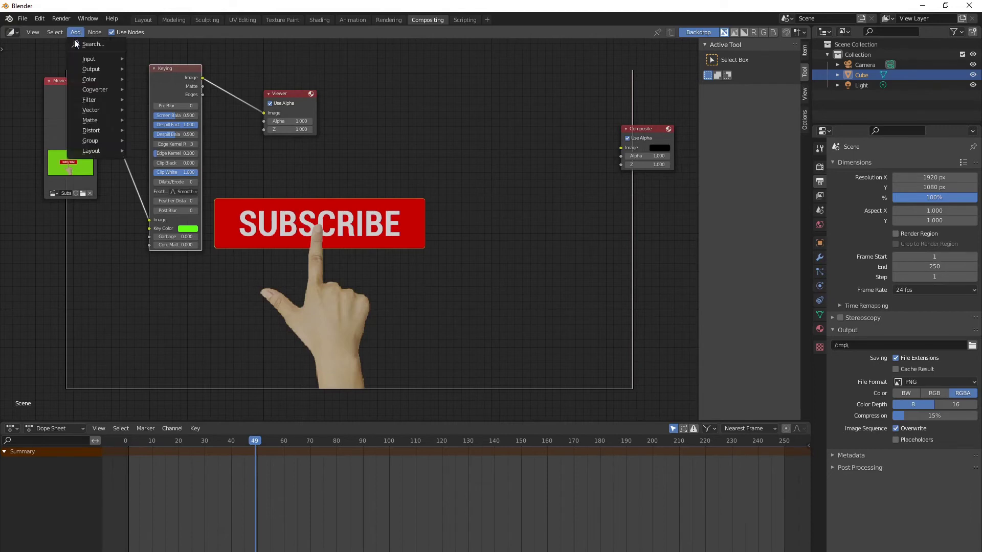
pyautogui.moveTo(89, 59)
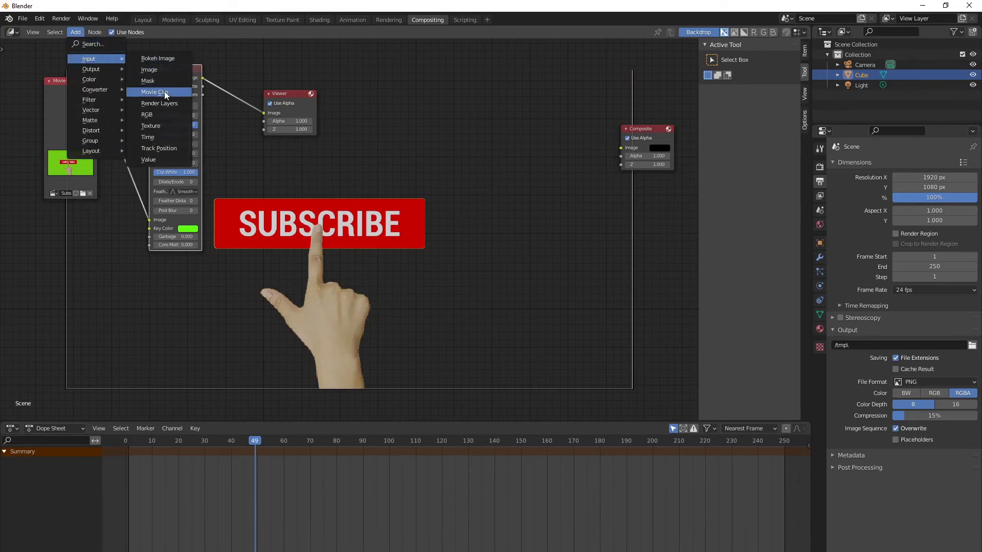
pyautogui.click(164, 91)
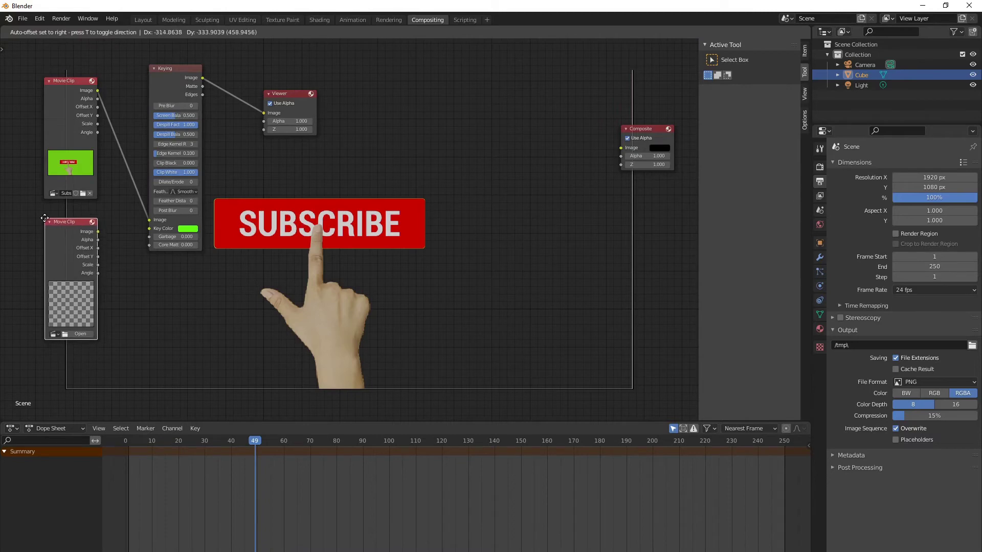
pyautogui.click(47, 217)
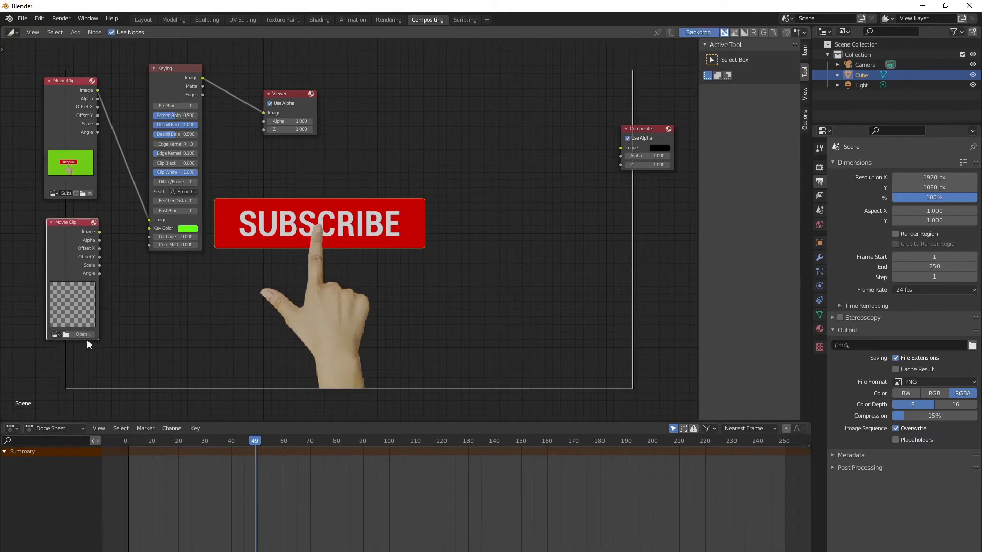
pyautogui.click(85, 335)
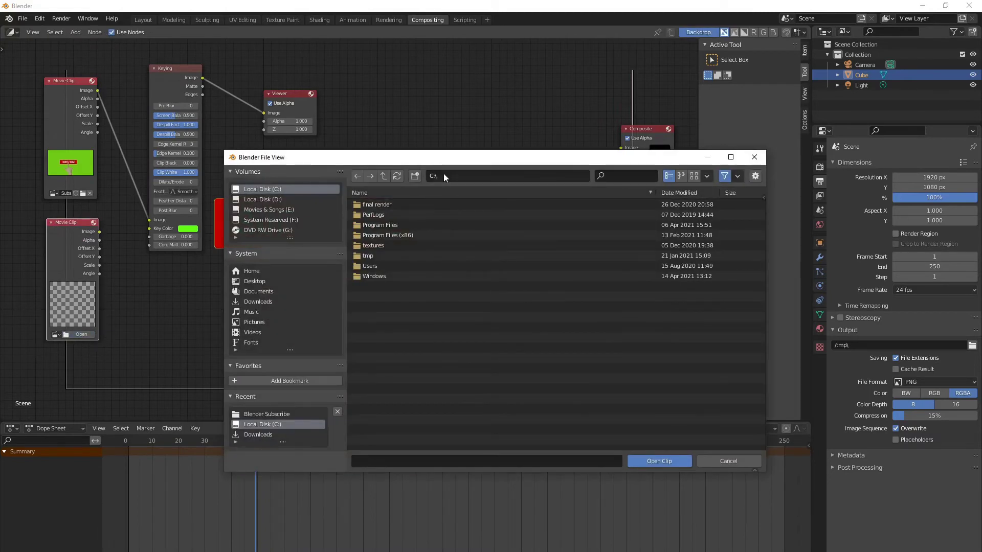
pyautogui.click(443, 174)
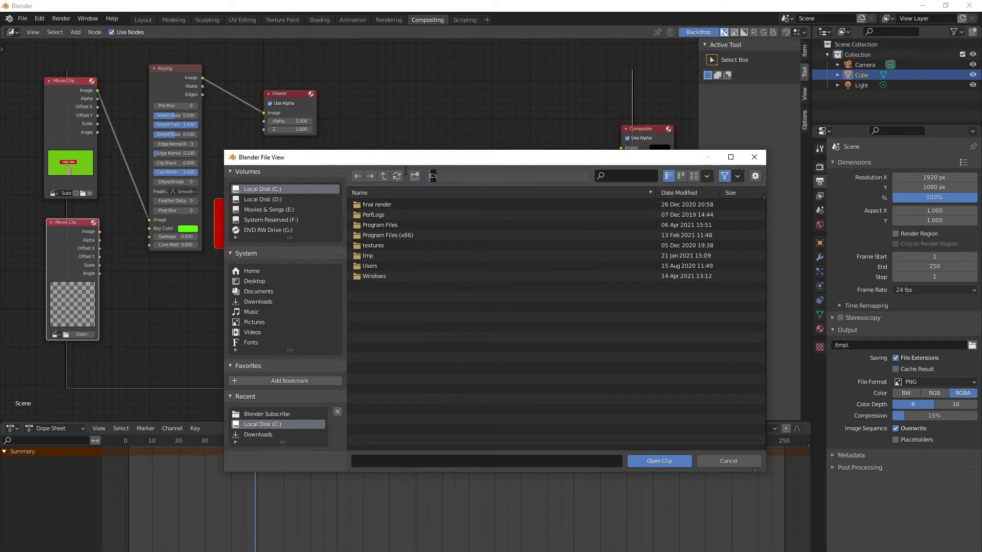
pyautogui.write('E:\\My Youtube\\VFX Magic\\Row footage\\Blender Subscribe')
pyautogui.press('Return')
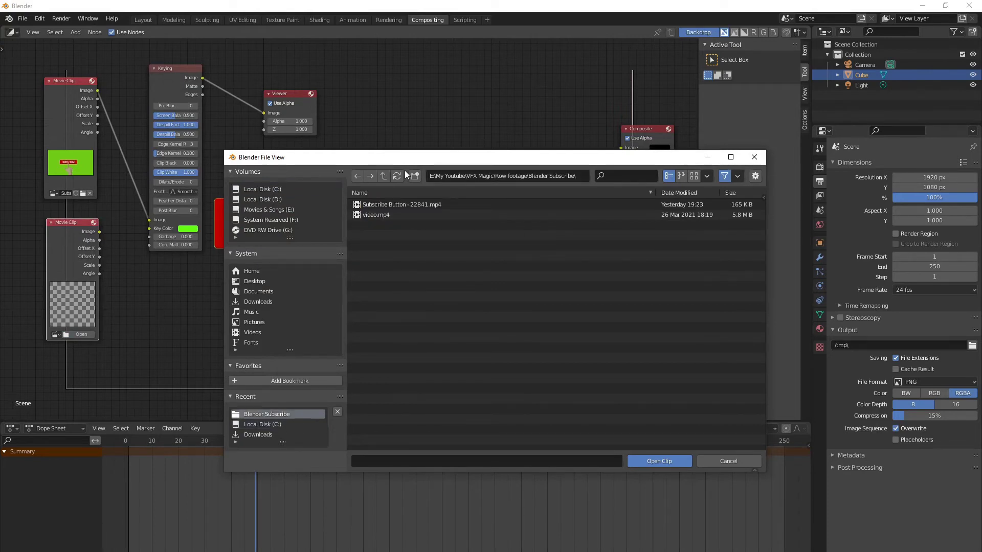
pyautogui.click(376, 213)
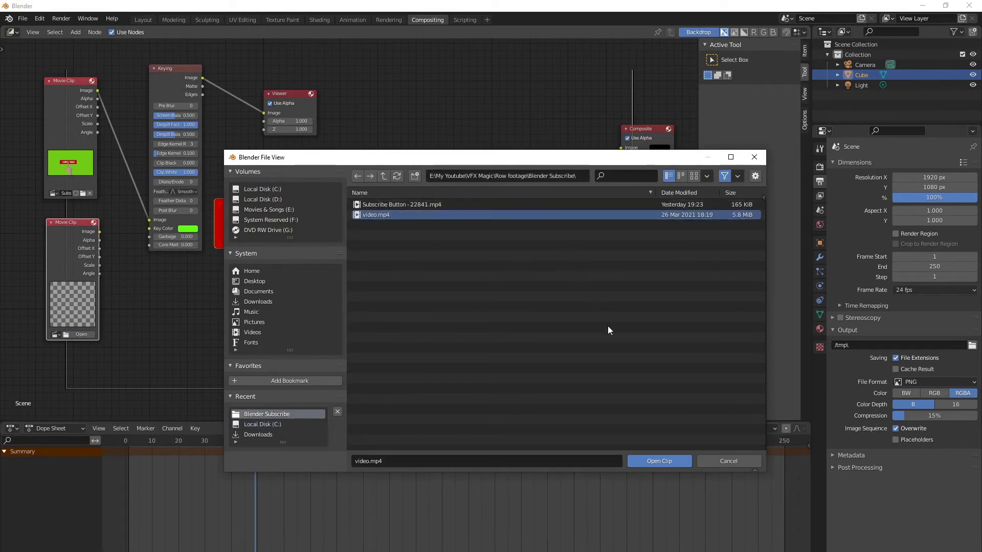
pyautogui.click(638, 463)
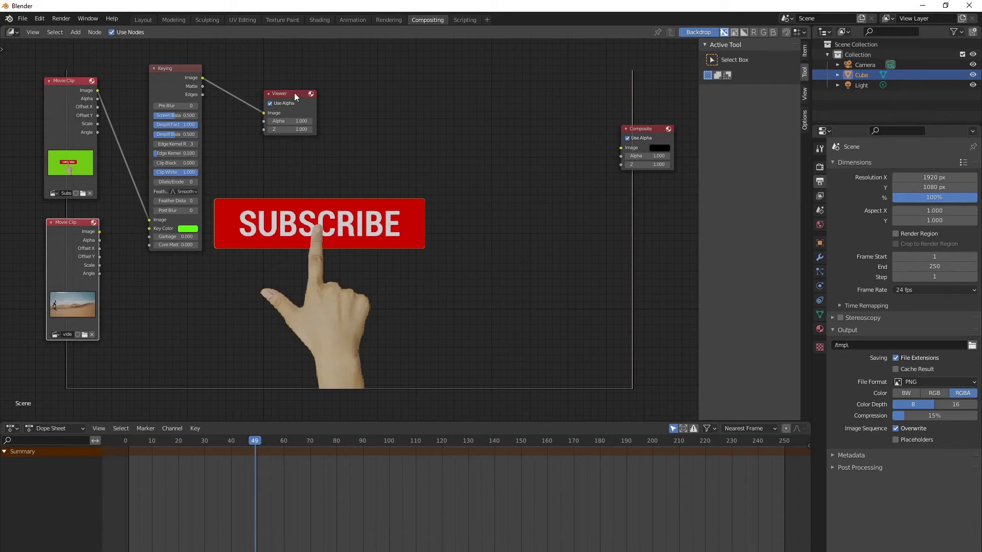
# Step: Shift the Viewer right and add an Alpha Over node found by searching 'alpha'
pyautogui.moveTo(293, 93); pyautogui.dragTo(349, 96)
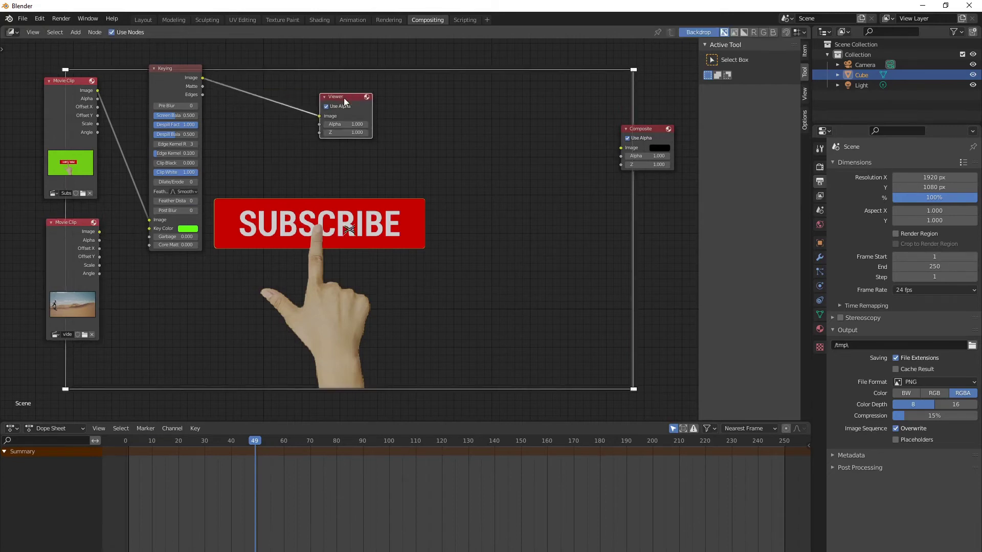
pyautogui.moveTo(342, 112); pyautogui.dragTo(339, 111)
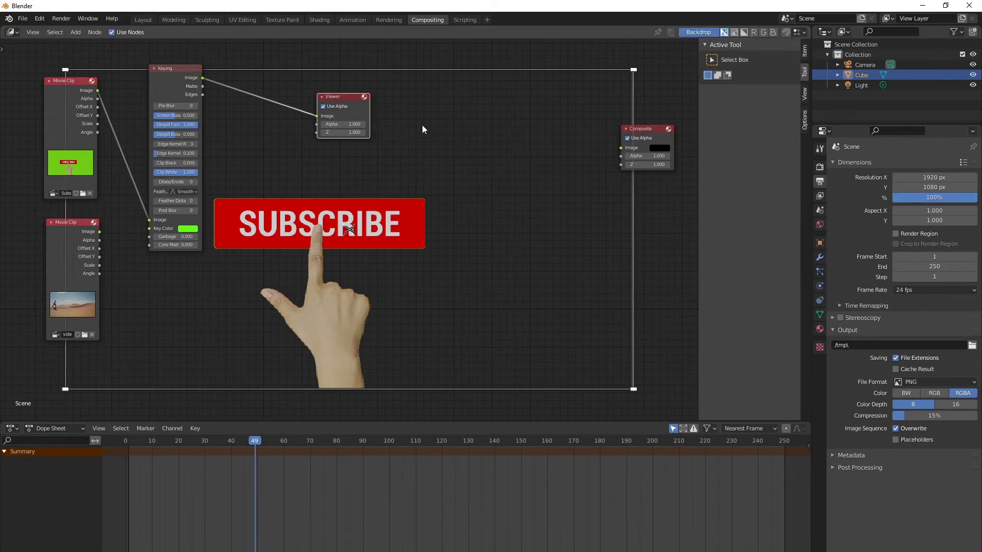
pyautogui.click(75, 33)
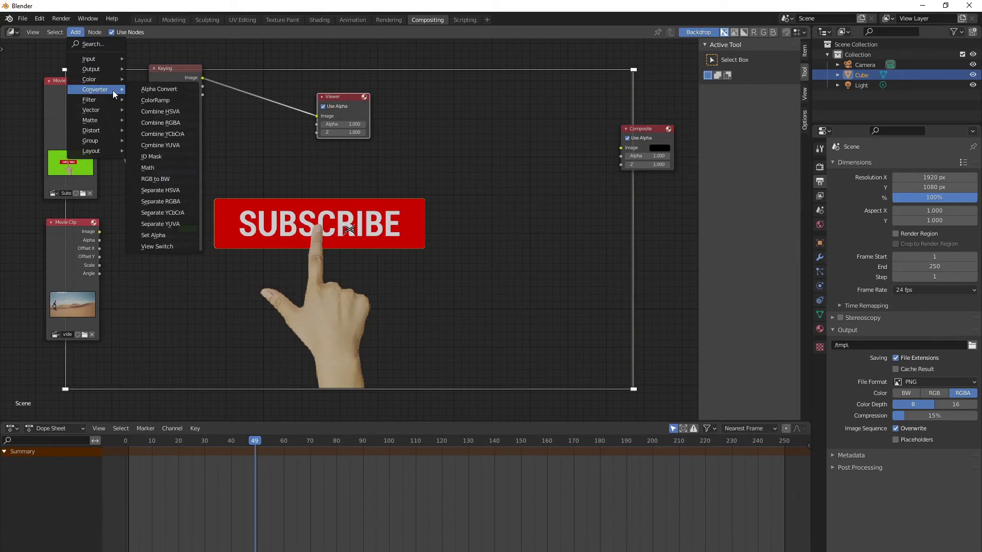
pyautogui.moveTo(90, 78)
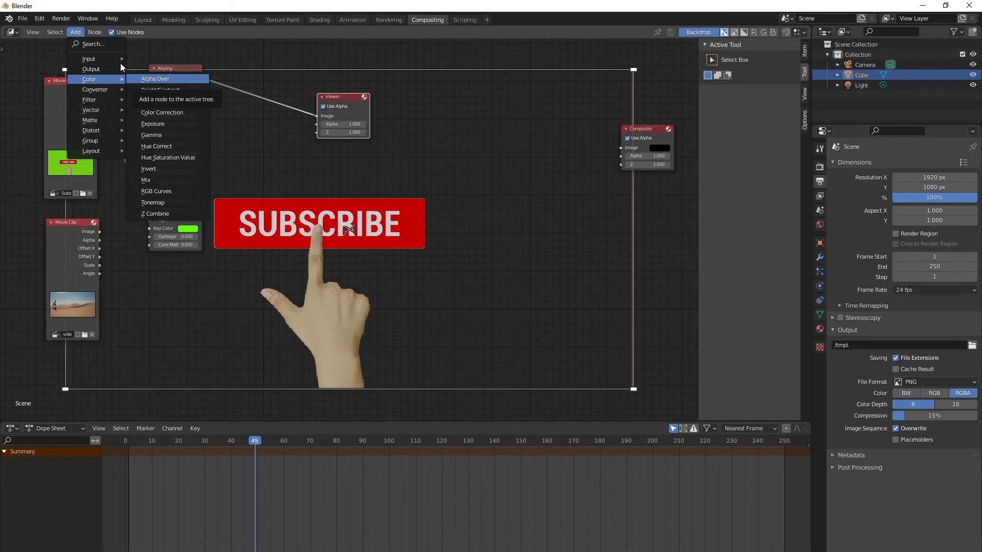
pyautogui.click(93, 45)
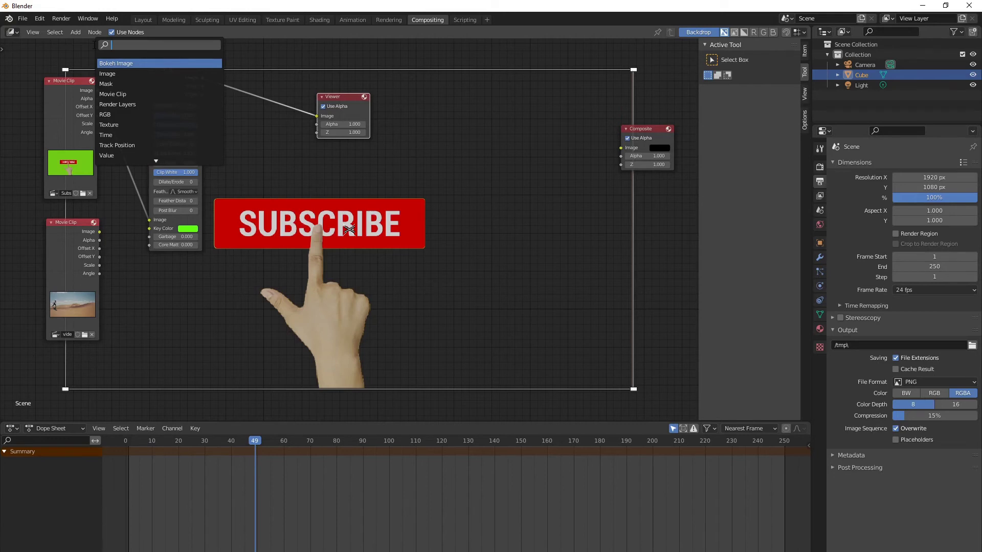
pyautogui.write('alpha')
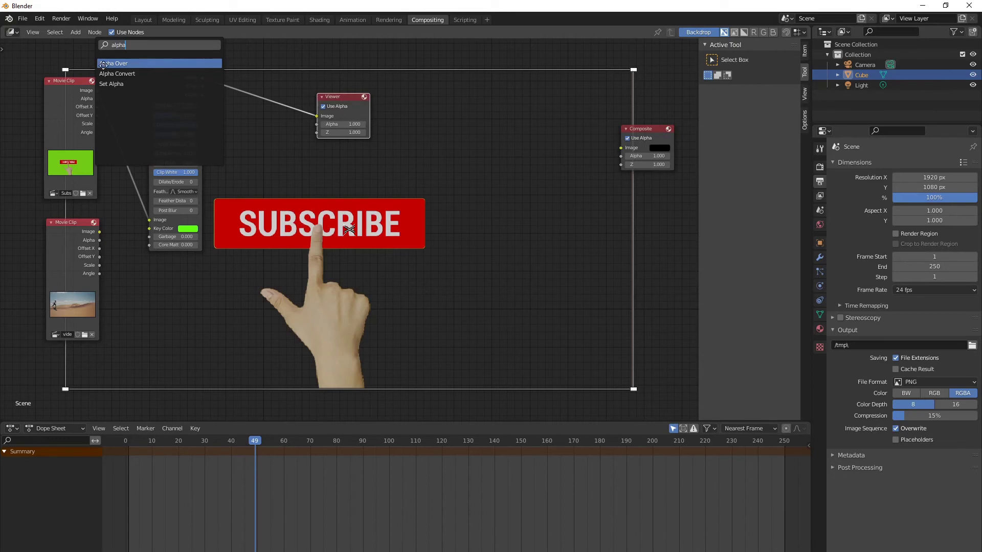
pyautogui.click(103, 64)
pyautogui.click(505, 124)
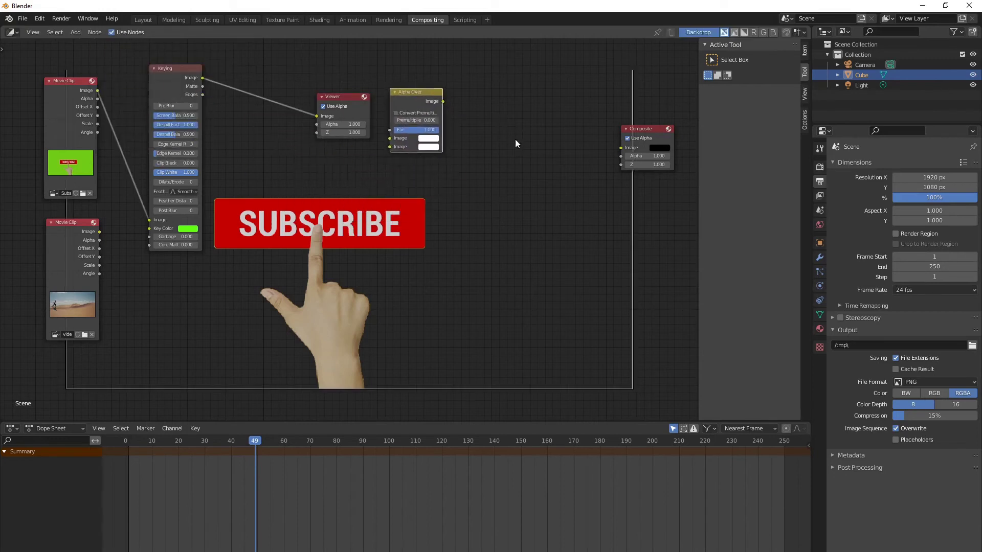
# Step: Arrange the nodes and drop Alpha Over onto the Keying-to-Viewer link
pyautogui.moveTo(413, 90); pyautogui.dragTo(421, 93)
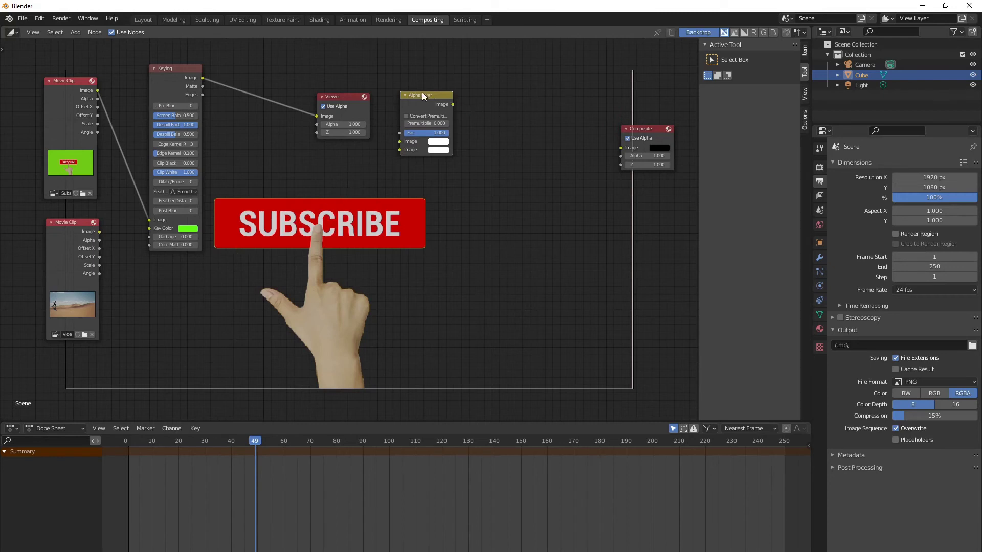
pyautogui.moveTo(422, 93); pyautogui.dragTo(425, 96)
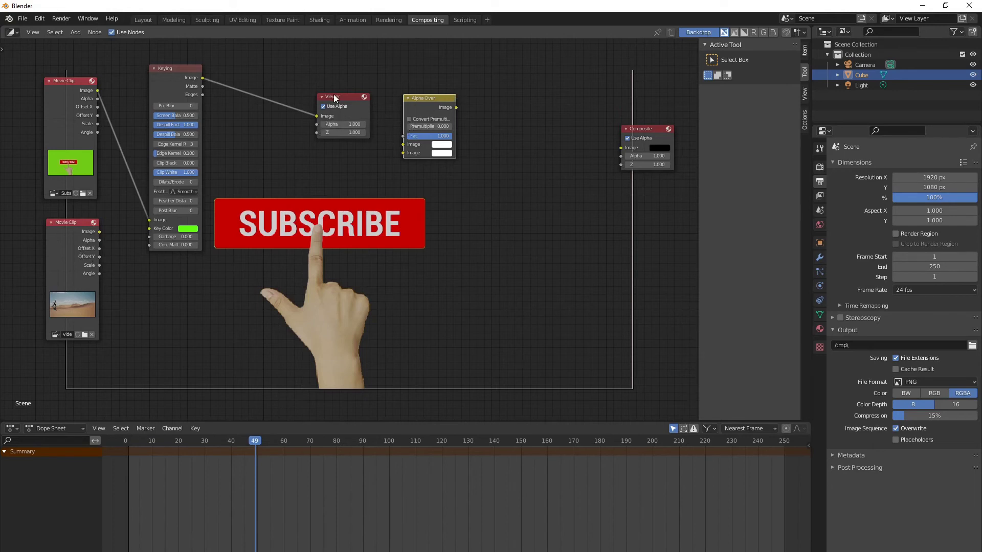
pyautogui.moveTo(334, 94); pyautogui.dragTo(362, 89)
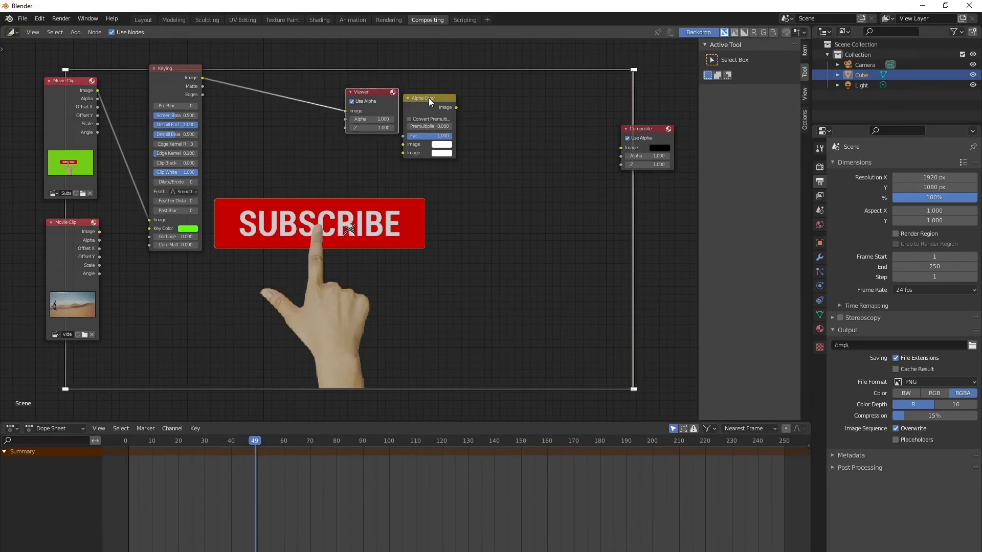
pyautogui.moveTo(429, 97)
pyautogui.mouseDown()
pyautogui.moveTo(308, 124)
pyautogui.moveTo(264, 74)
pyautogui.mouseUp()
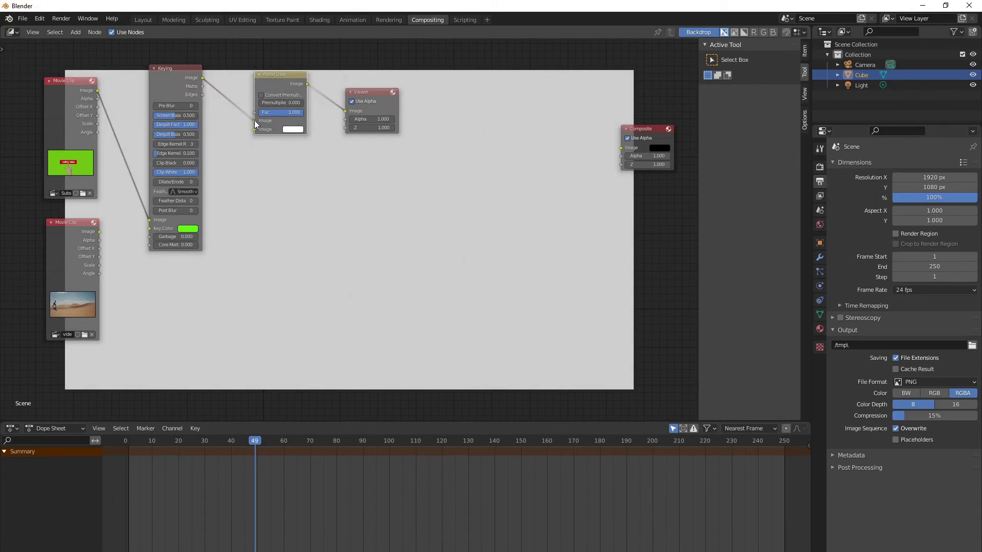
# Step: Feed the keyed clip into Alpha Over's second Image input and the desert clip into the first
pyautogui.moveTo(254, 120); pyautogui.dragTo(254, 130)
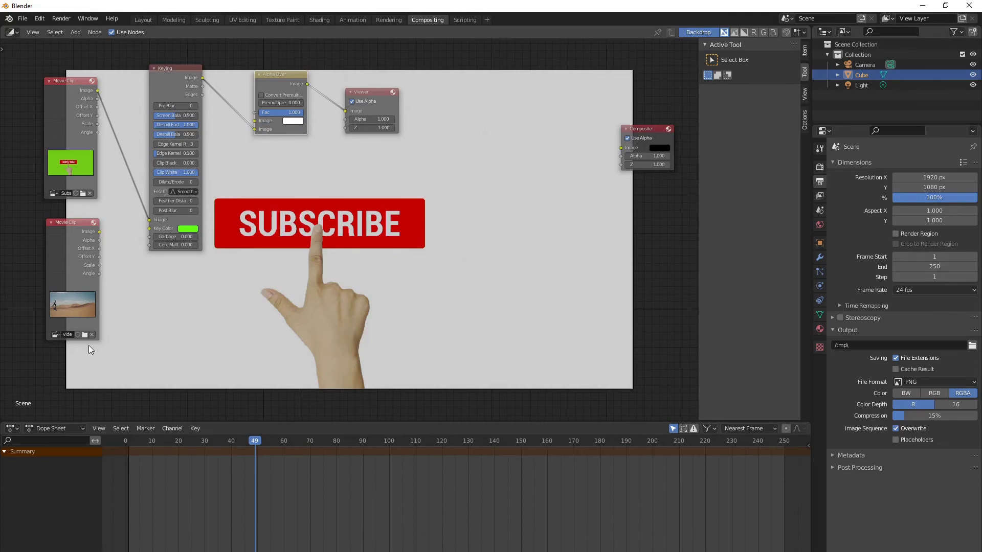
pyautogui.moveTo(99, 232)
pyautogui.mouseDown()
pyautogui.moveTo(263, 113)
pyautogui.moveTo(259, 122)
pyautogui.mouseUp()
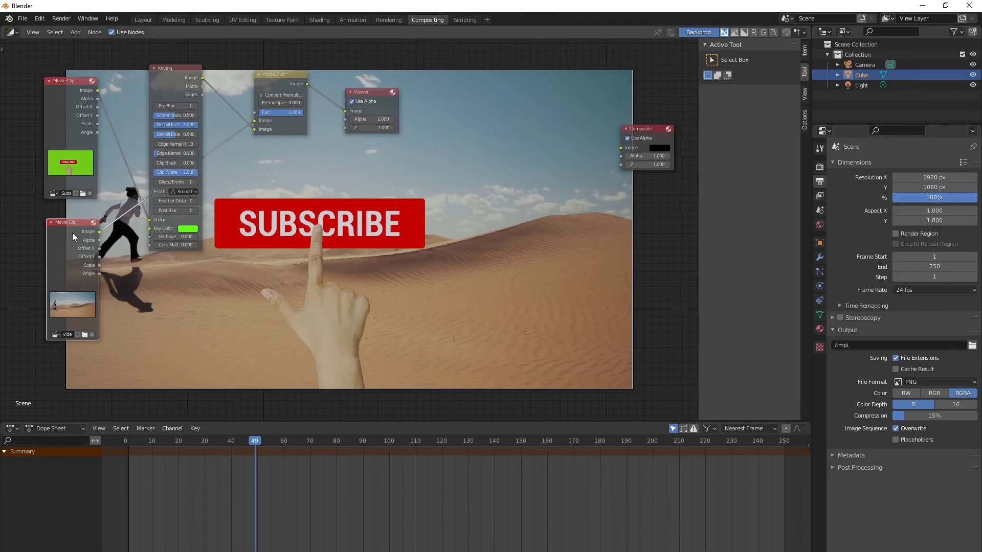
pyautogui.moveTo(70, 223); pyautogui.dragTo(65, 224)
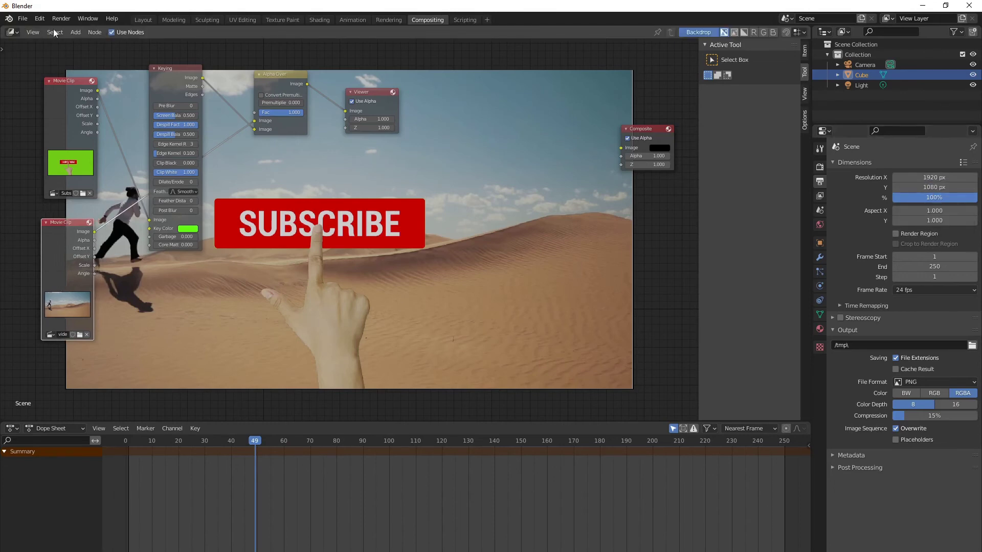
# Step: Place Composite above Viewer and connect Alpha Over's Image output to Composite's Image input
pyautogui.click(76, 32)
pyautogui.moveTo(366, 92); pyautogui.dragTo(379, 94)
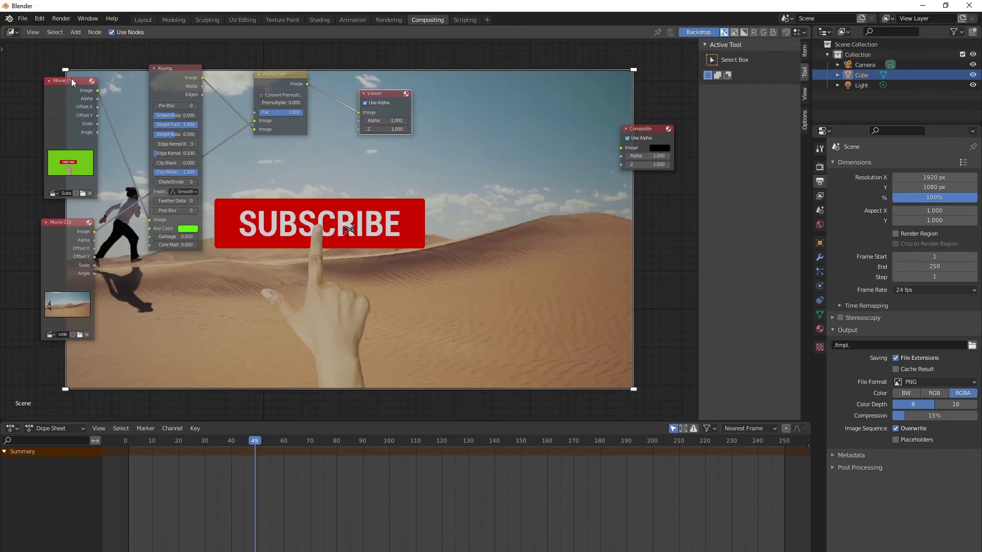
pyautogui.moveTo(71, 78); pyautogui.dragTo(62, 78)
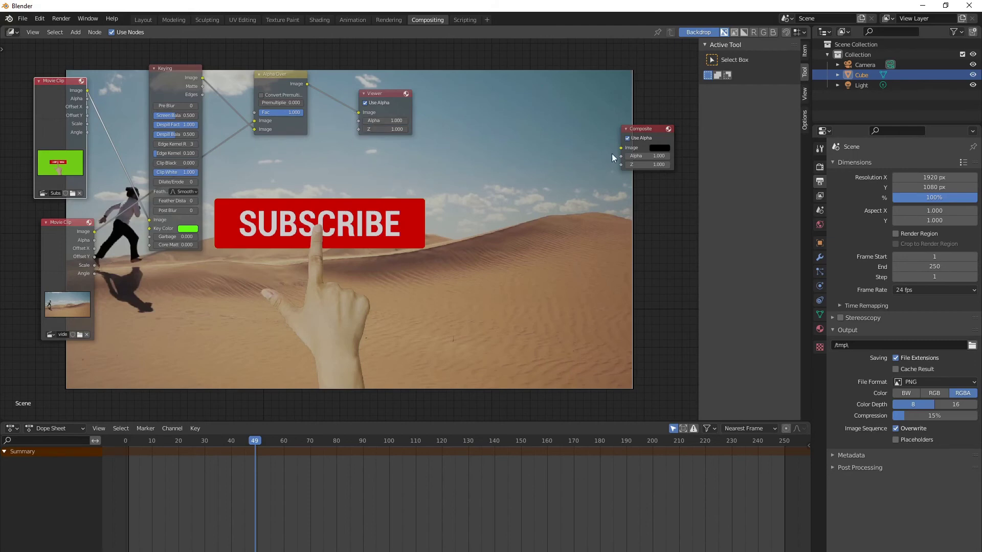
pyautogui.moveTo(650, 131); pyautogui.dragTo(569, 95)
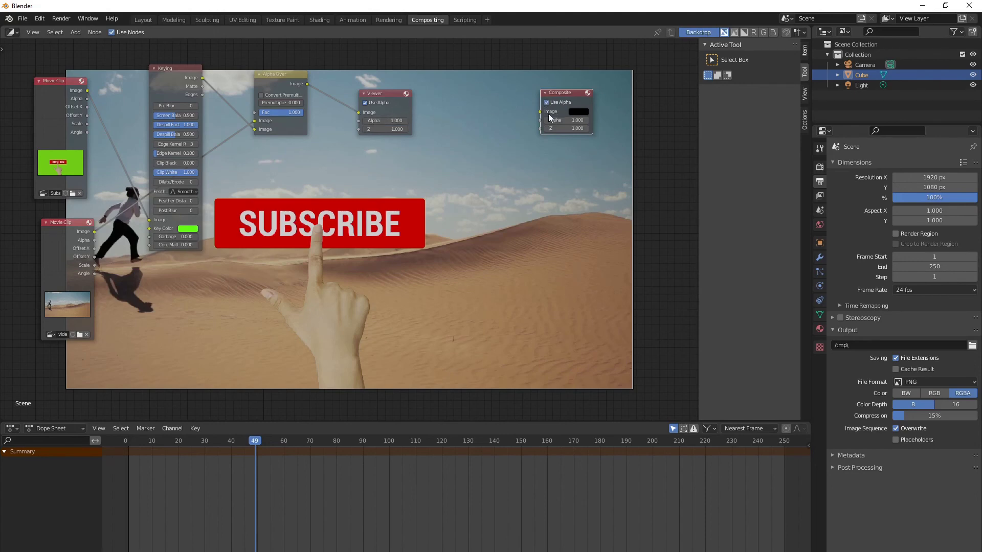
pyautogui.moveTo(375, 92); pyautogui.dragTo(559, 145)
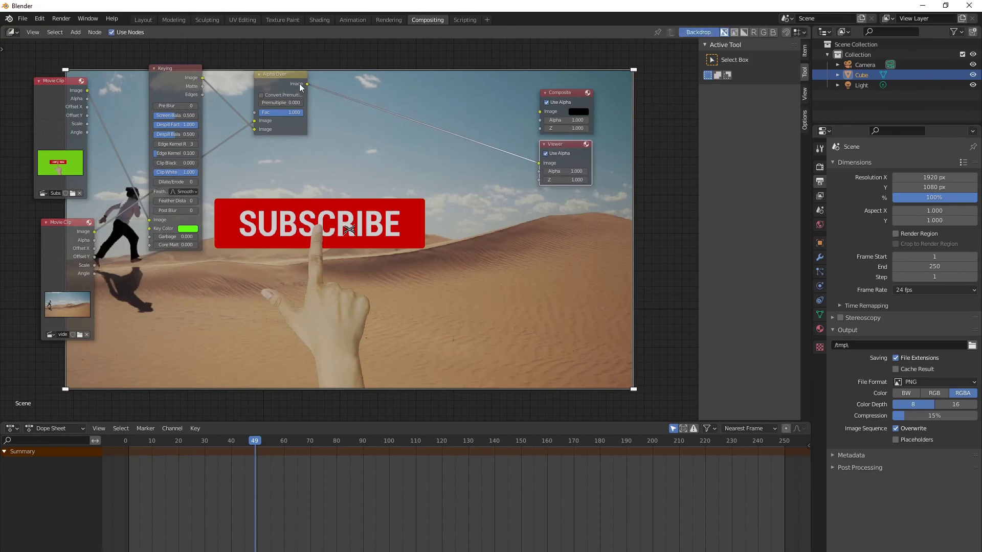
pyautogui.moveTo(307, 84); pyautogui.dragTo(538, 114)
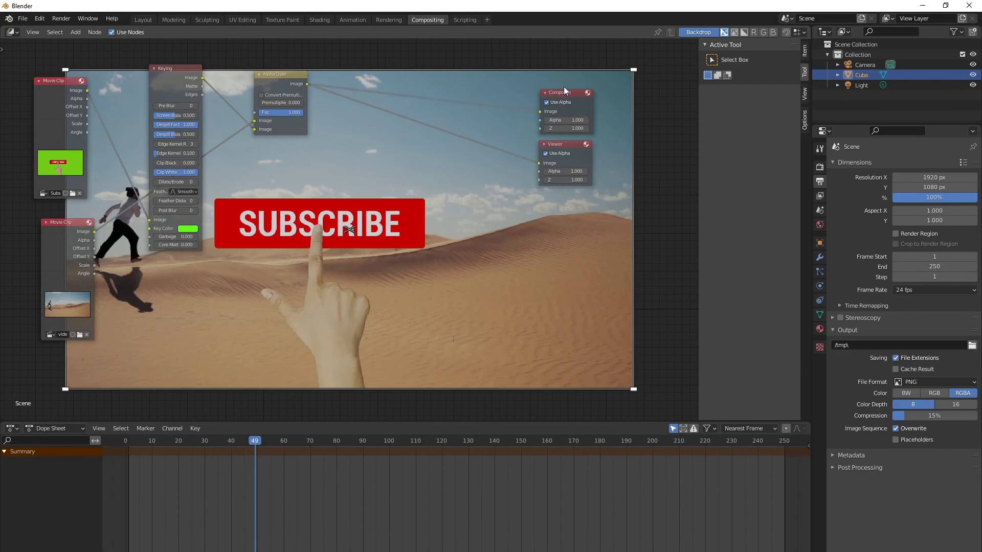
pyautogui.moveTo(564, 90); pyautogui.dragTo(561, 91)
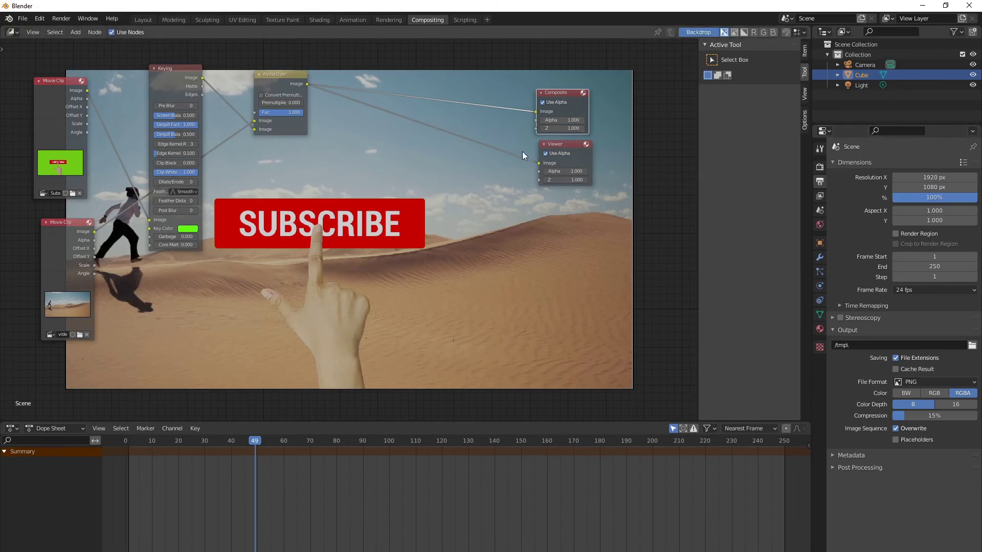
# Step: Scrub the timeline back to the start, around frame 2
pyautogui.click(319, 443)
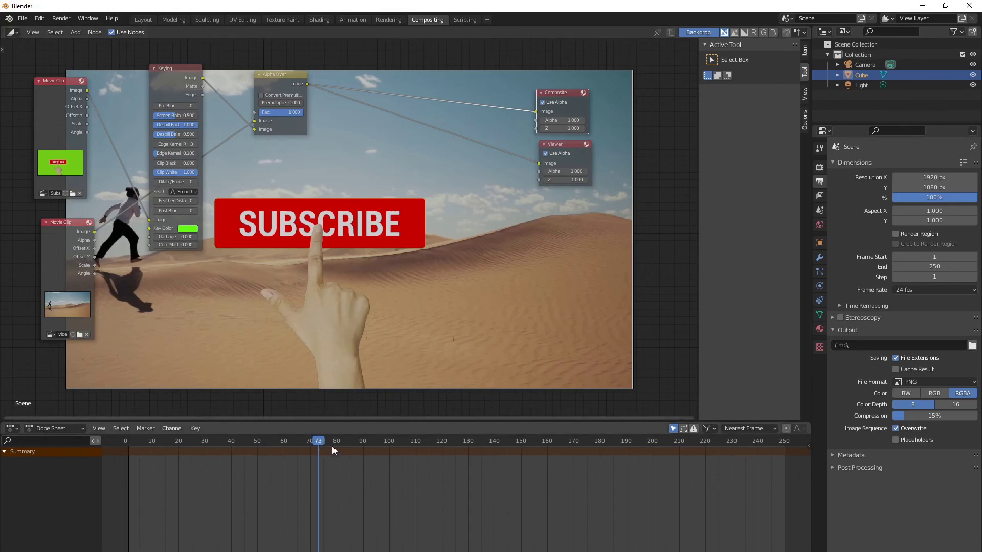
pyautogui.click(166, 440)
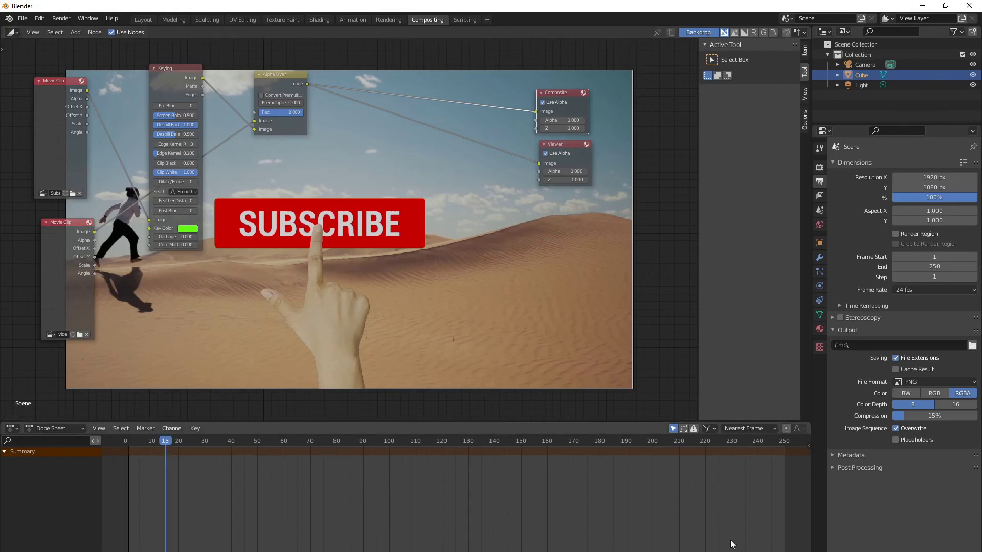
pyautogui.click(152, 441)
pyautogui.moveTo(152, 441); pyautogui.dragTo(131, 441)
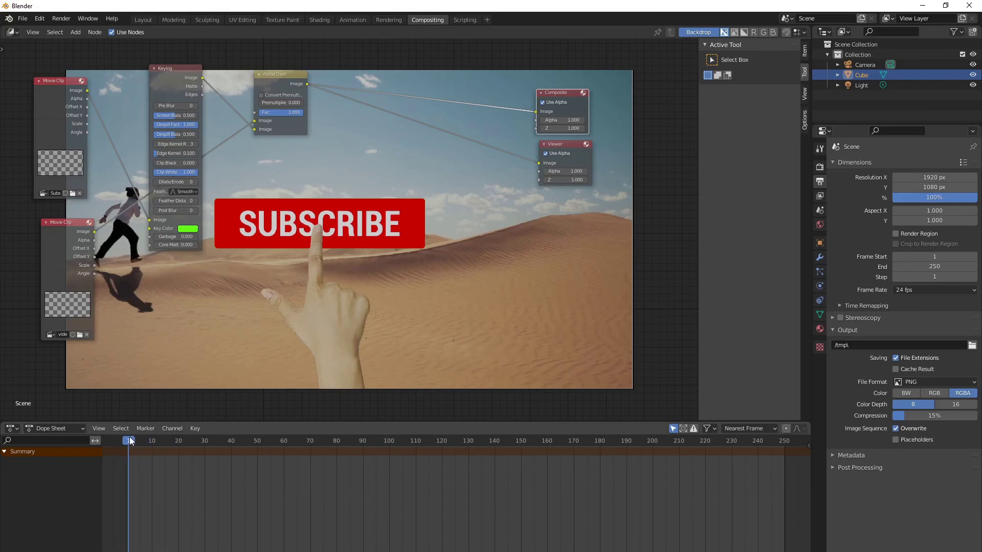
# Step: Play the composite animation and stop it at frame 200
pyautogui.press('space')
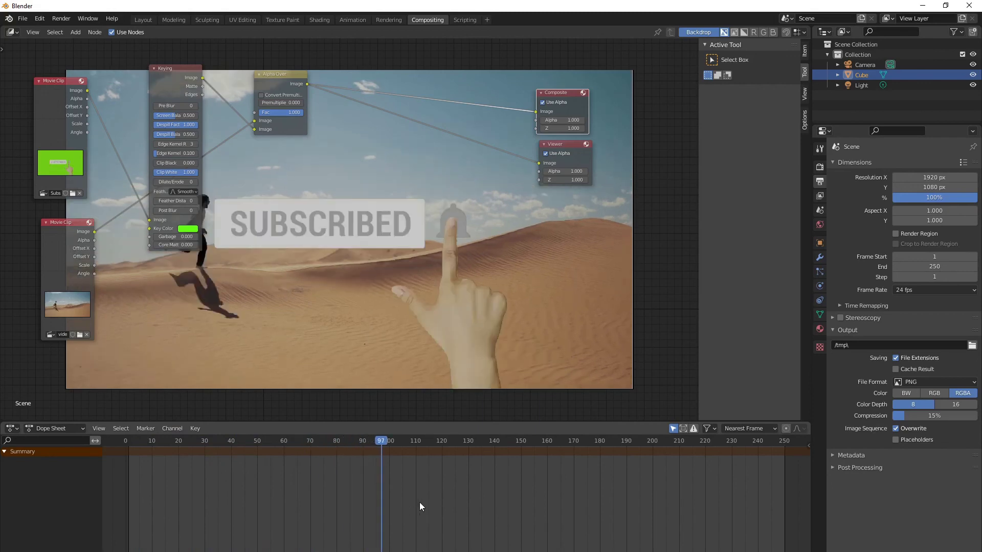
pyautogui.press('space')
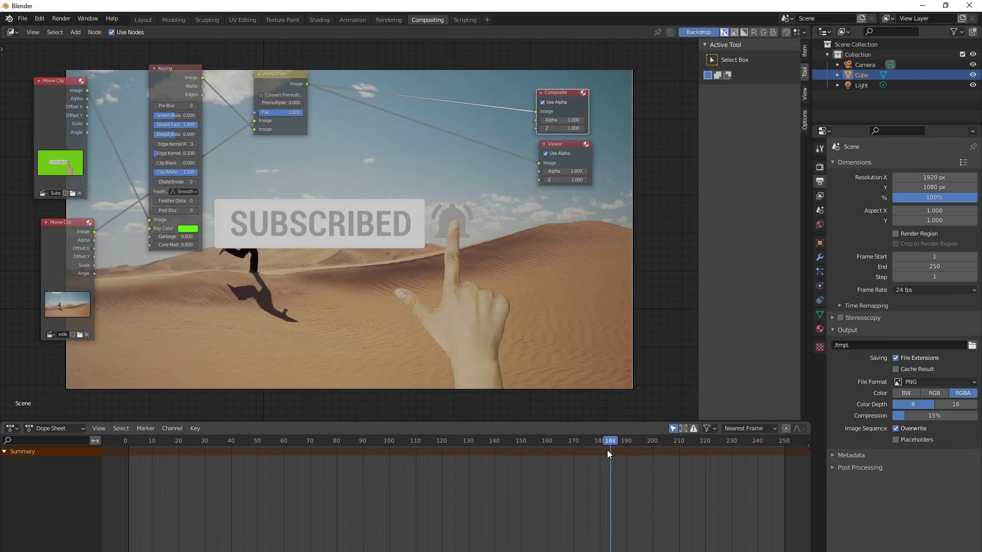
pyautogui.press('space')
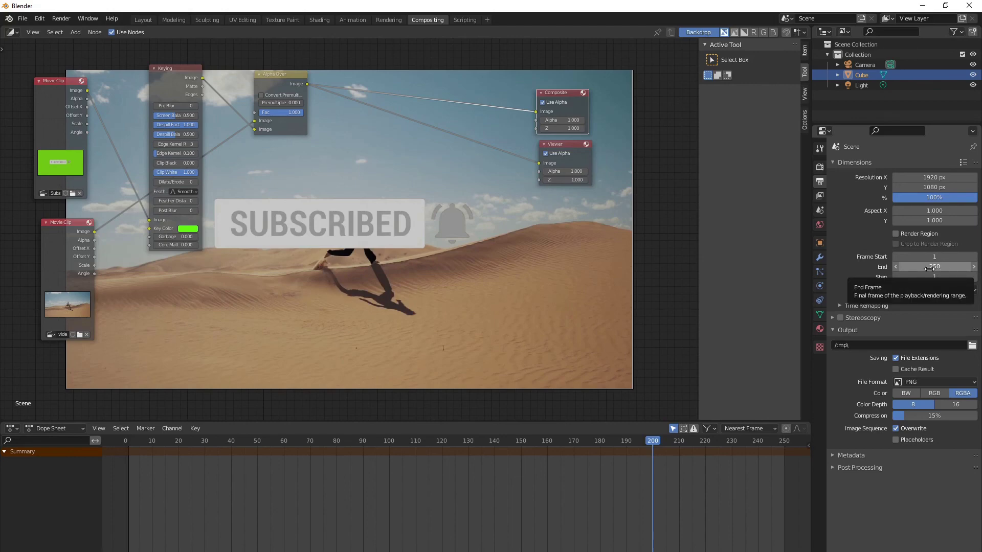
pyautogui.click(939, 267)
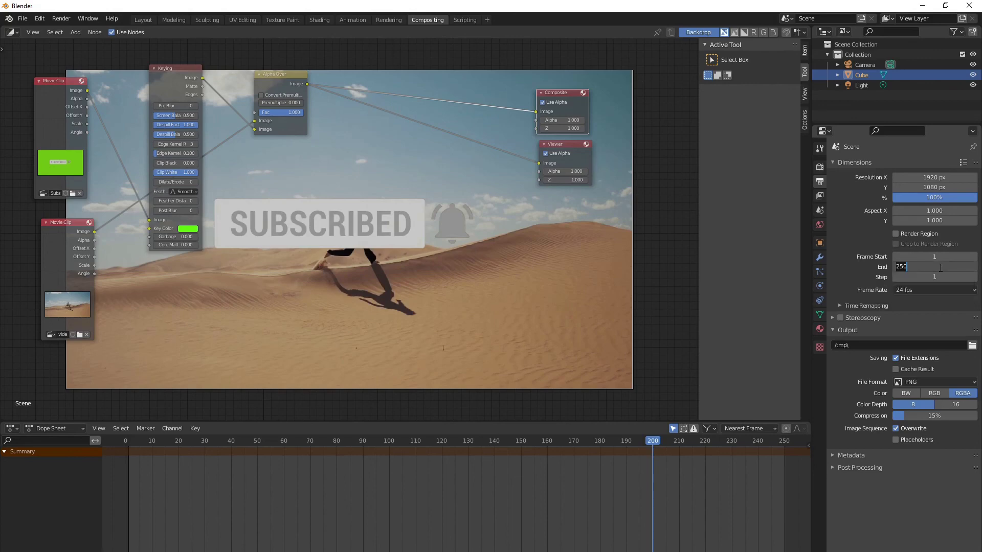
pyautogui.press('Home')
pyautogui.press('Return')
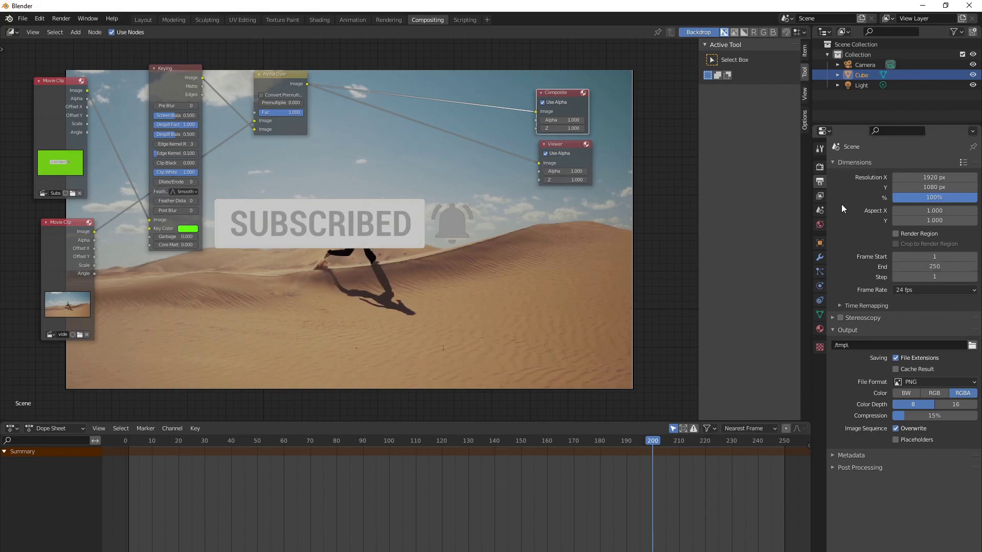